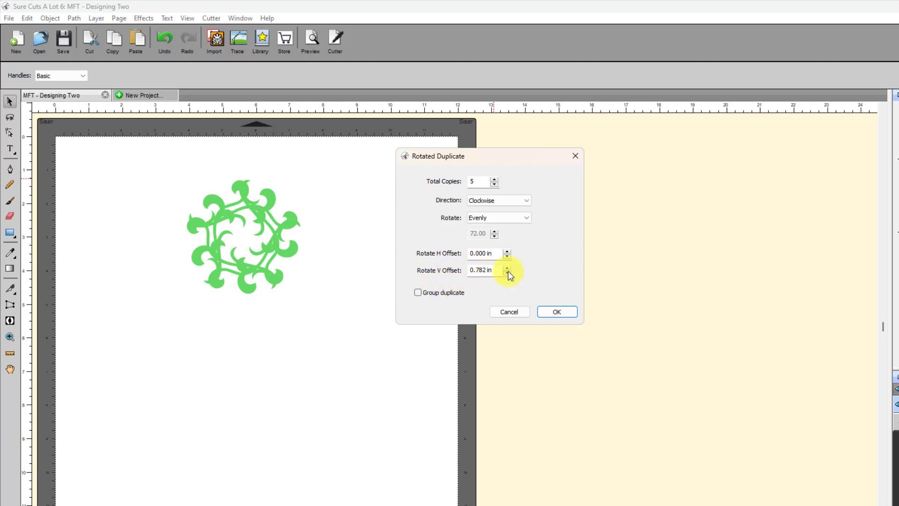
# Try a ring of rotated flourish duplicates with 6 total copies and a vertical rotation offset of 2.980 in
pyautogui.moveTo(506, 269); pyautogui.dragTo(506, 268)
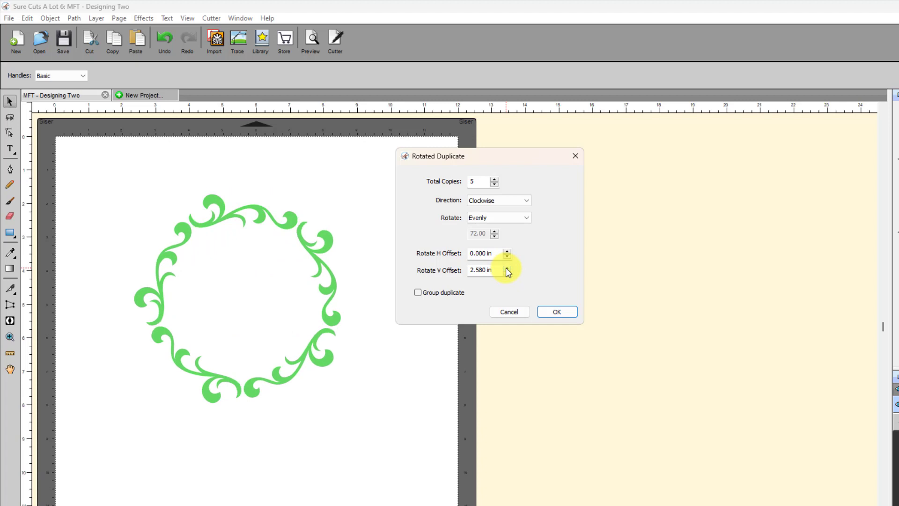
pyautogui.click(494, 180)
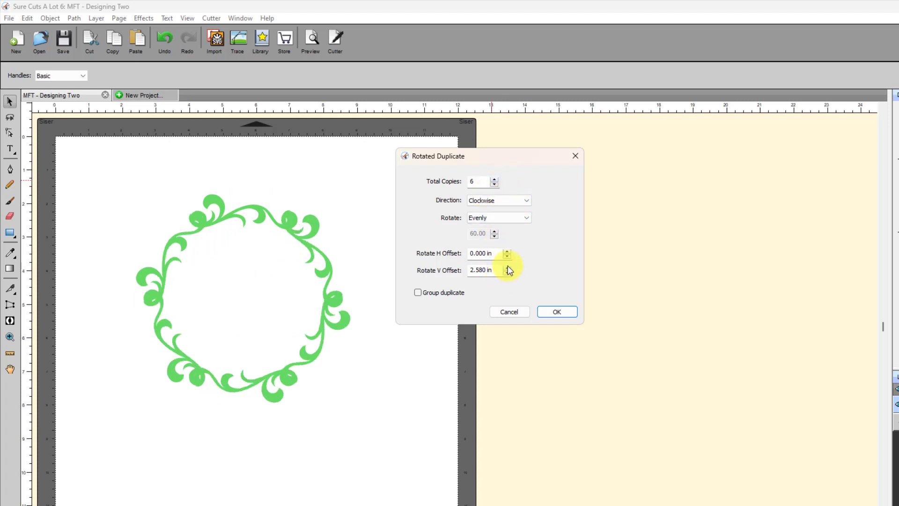
pyautogui.moveTo(507, 267); pyautogui.dragTo(507, 267)
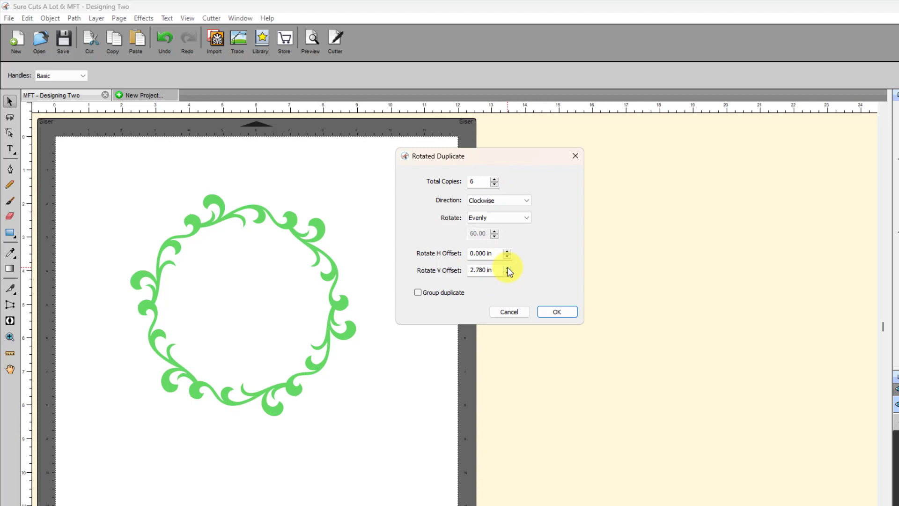
pyautogui.click(507, 267)
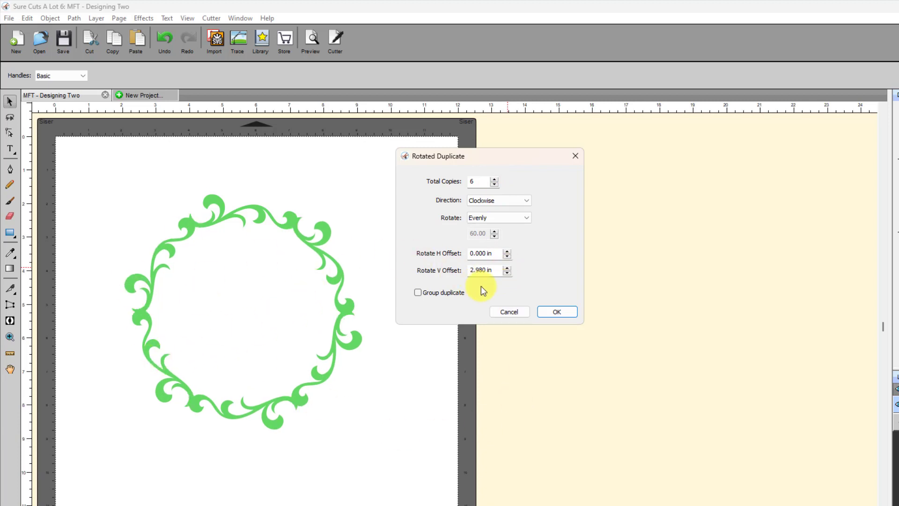
pyautogui.click(560, 313)
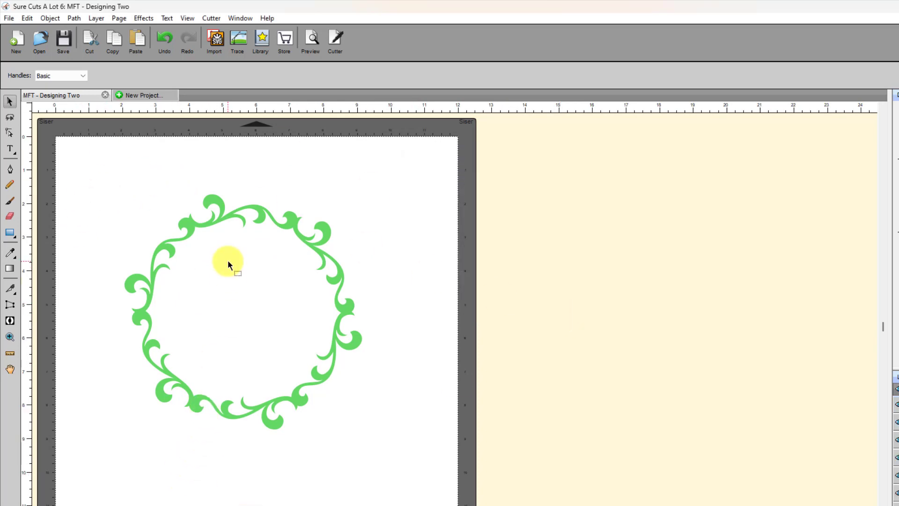
pyautogui.hotkey('ctrl', 'z')
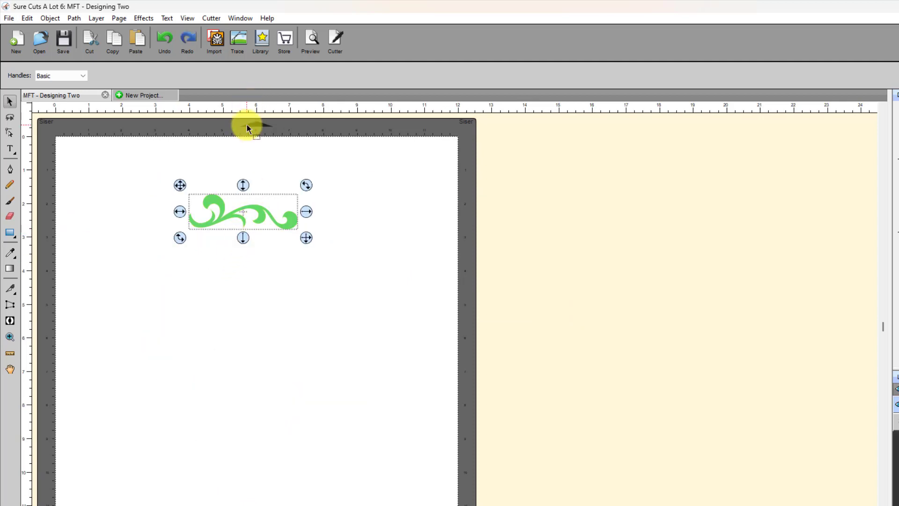
# Start a rotated duplicate of the flourish with 5 total copies and a vertical rotation offset of 2.780 in
pyautogui.click(52, 18)
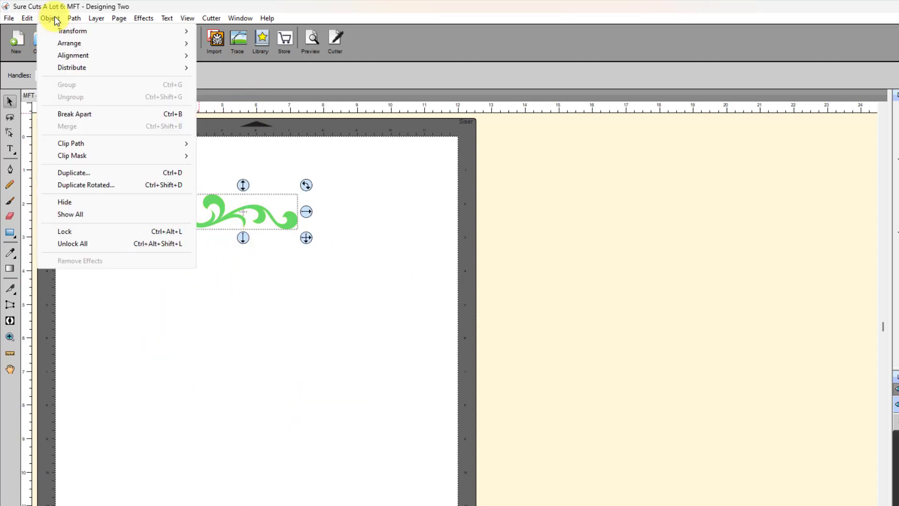
pyautogui.click(75, 185)
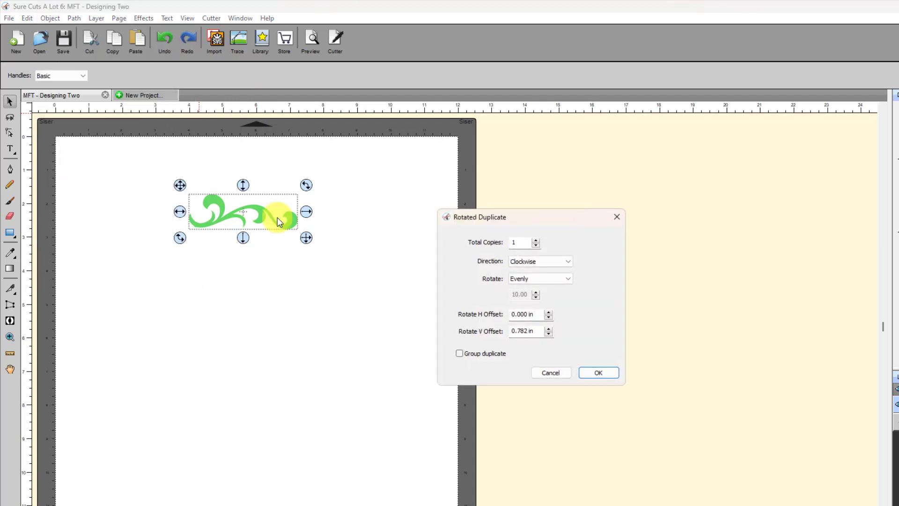
pyautogui.click(536, 240)
pyautogui.click(536, 241)
pyautogui.click(537, 240)
pyautogui.click(537, 240)
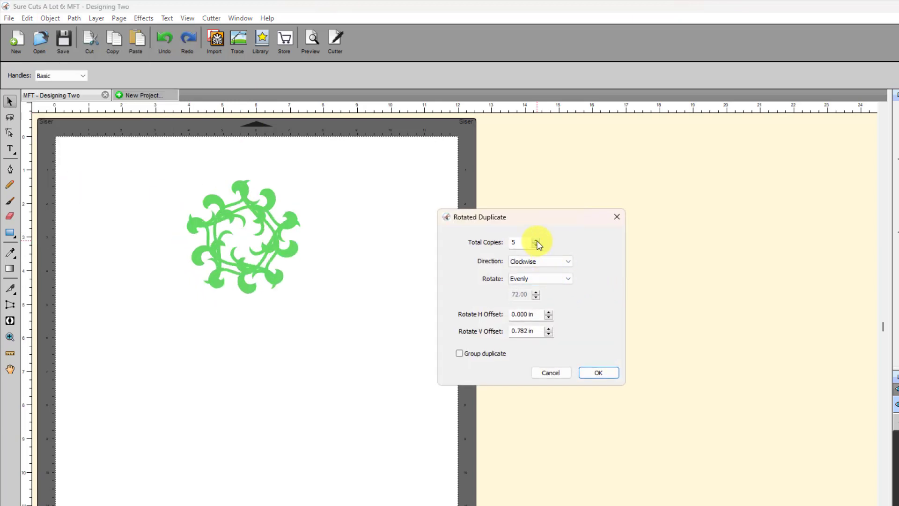
pyautogui.moveTo(548, 330); pyautogui.dragTo(548, 330)
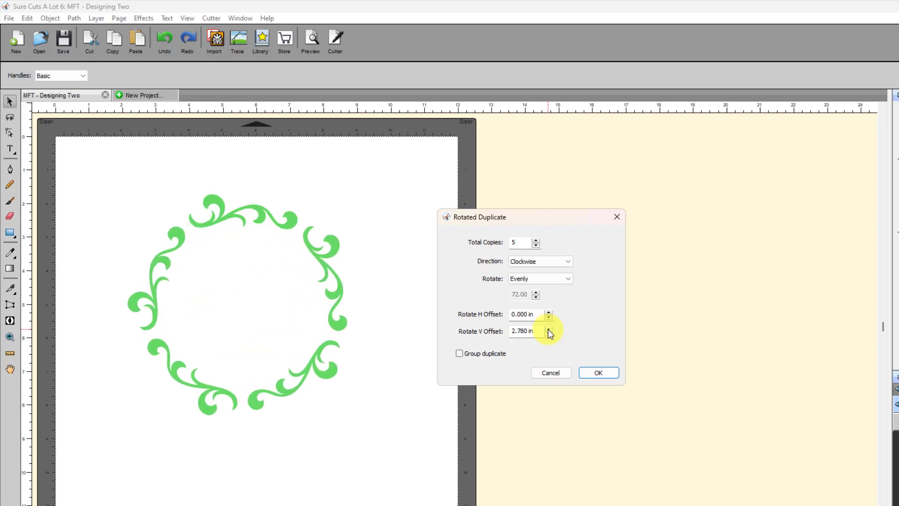
# Compare the flourish ring at 5 and 4 total copies, ending with the total set to 6
pyautogui.click(536, 240)
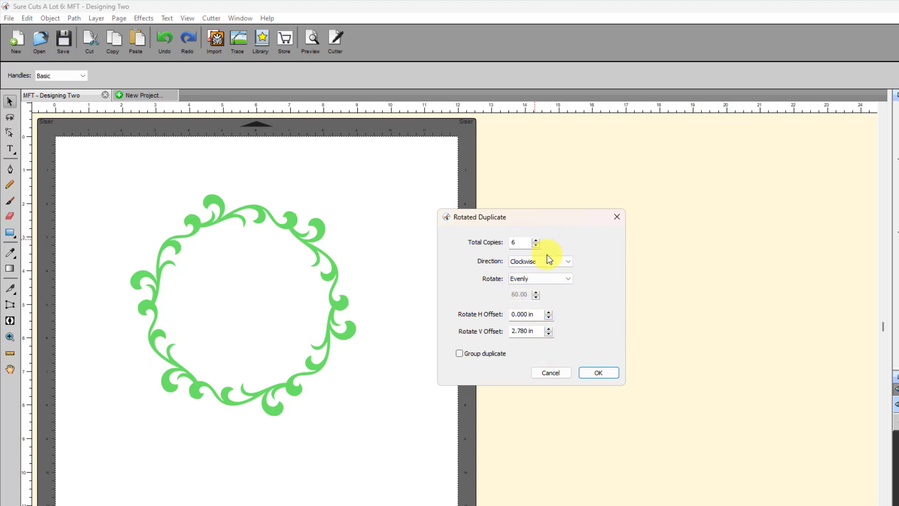
pyautogui.click(536, 245)
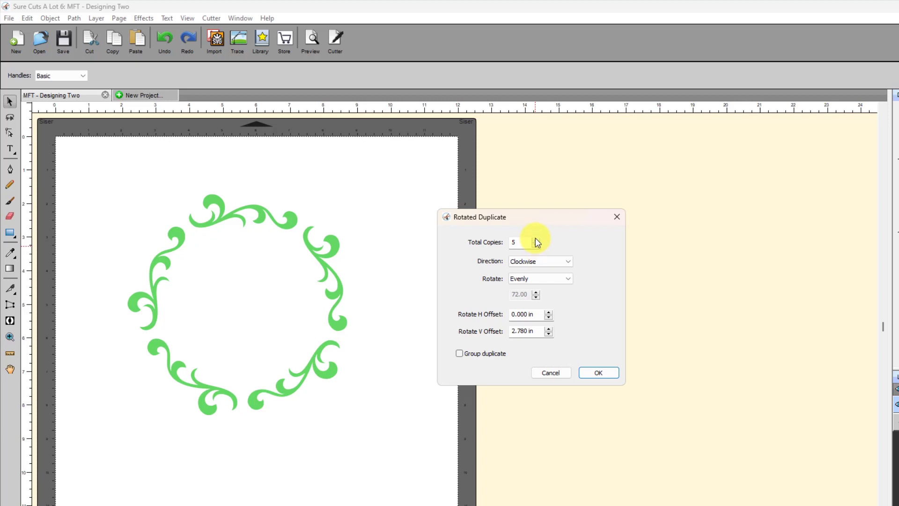
pyautogui.click(535, 245)
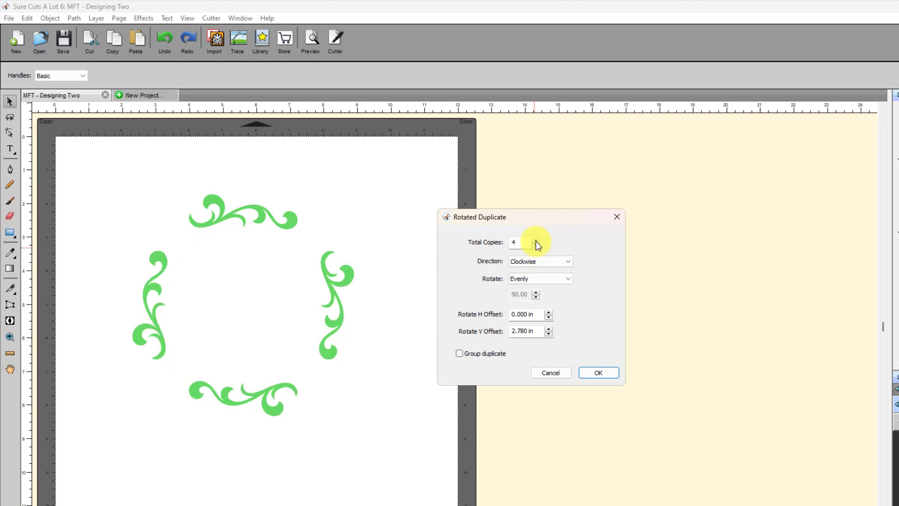
pyautogui.click(536, 240)
pyautogui.click(536, 240)
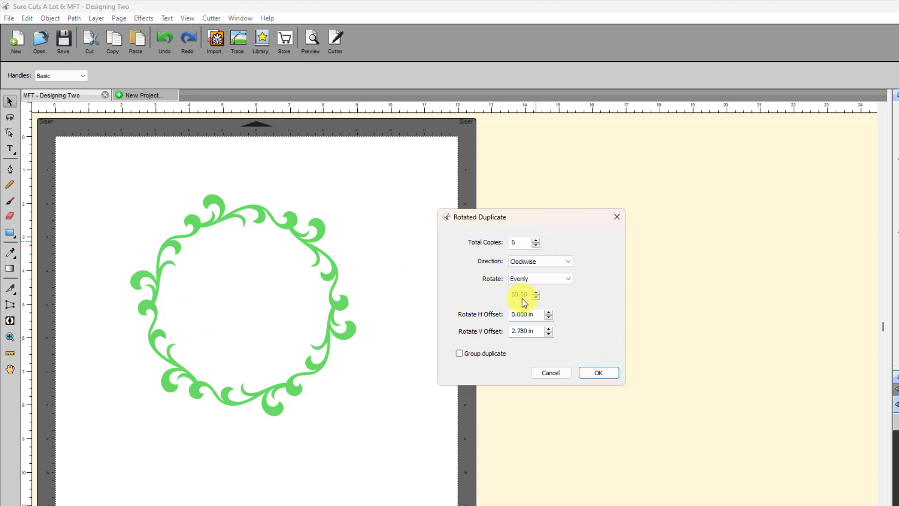
# Switch the duplicates' rotation from even spacing to a custom angle of 30 degrees
pyautogui.click(569, 279)
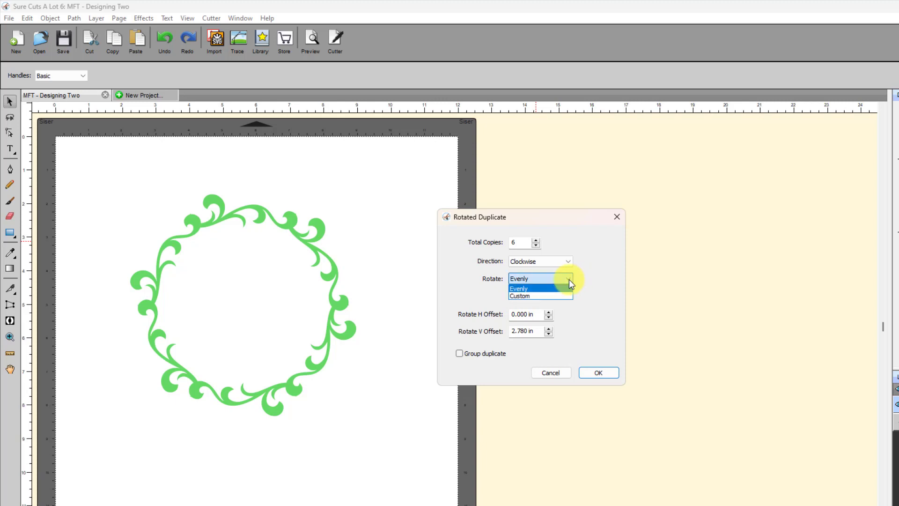
pyautogui.click(536, 296)
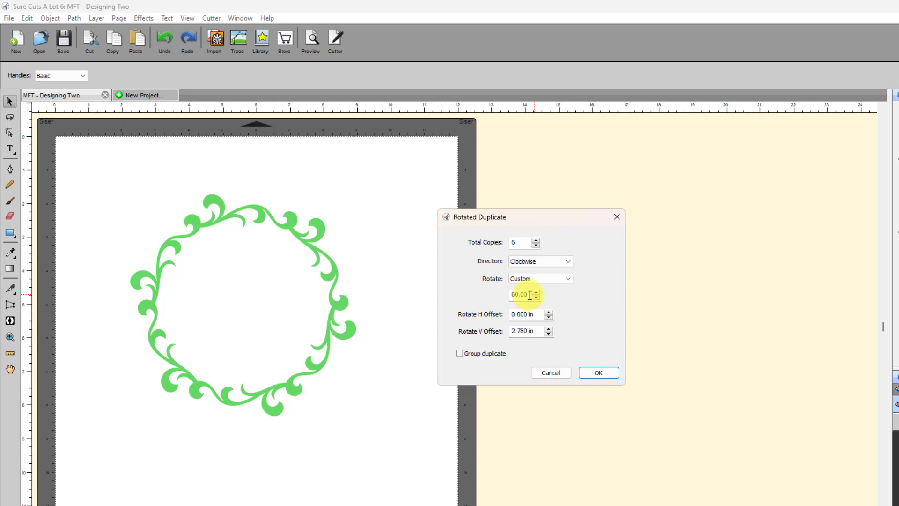
pyautogui.doubleClick(530, 295)
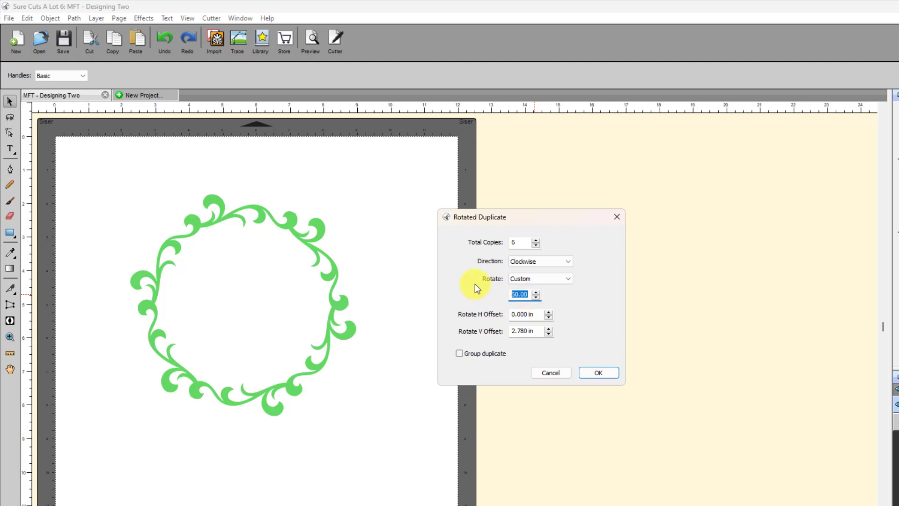
pyautogui.write('30')
pyautogui.press('Tab')
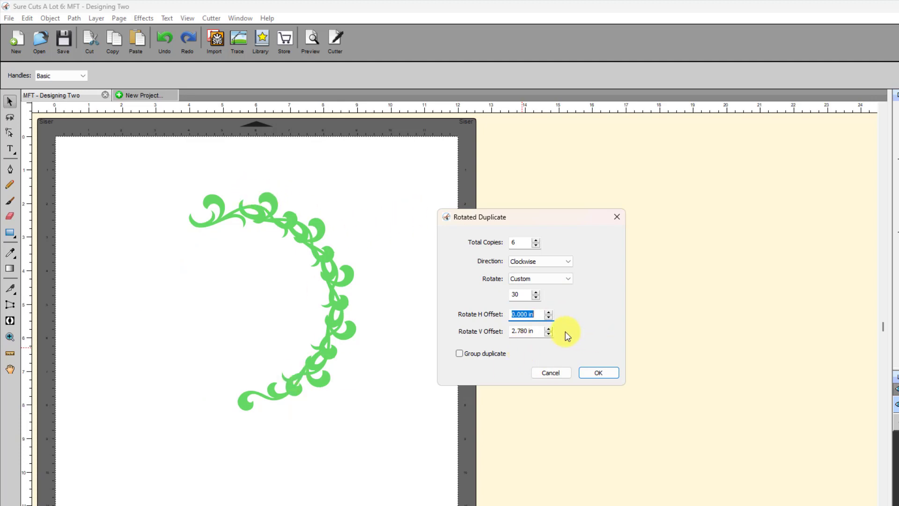
# Increase the vertical rotation offset to 4.580 in to spread the flourish copies along a wider arc
pyautogui.click(548, 329)
pyautogui.click(548, 328)
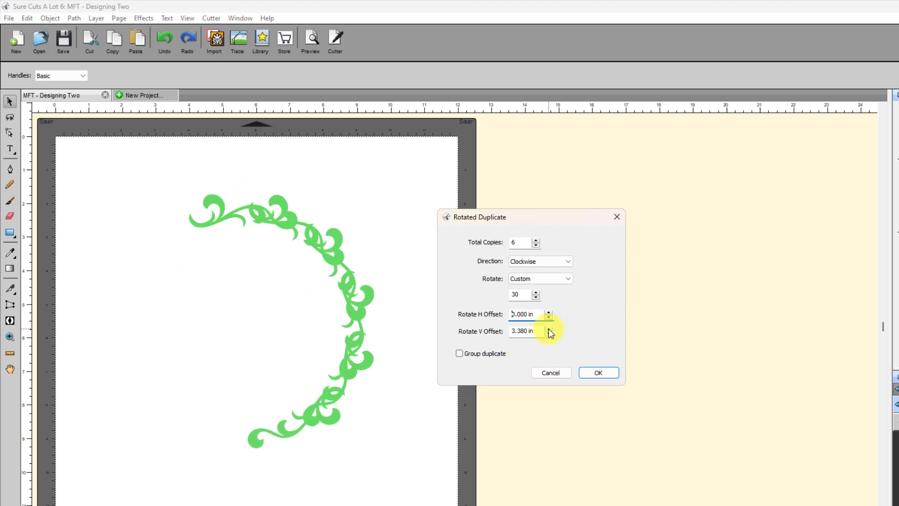
pyautogui.click(549, 328)
pyautogui.click(548, 328)
pyautogui.click(549, 328)
pyautogui.click(549, 328)
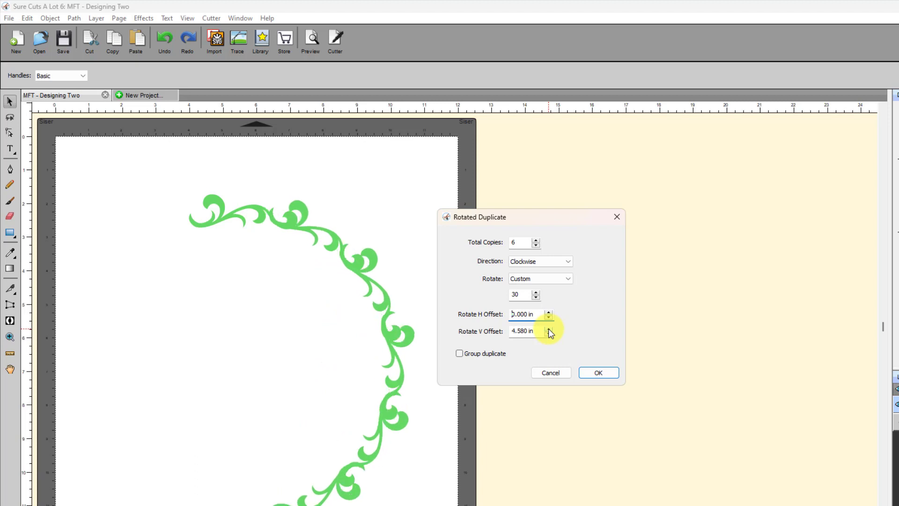
# Try the arc with 3 total copies and vertical offsets of 4.780 in and 4.180 in, returning the offset to 4.580 in
pyautogui.click(537, 245)
pyautogui.click(537, 245)
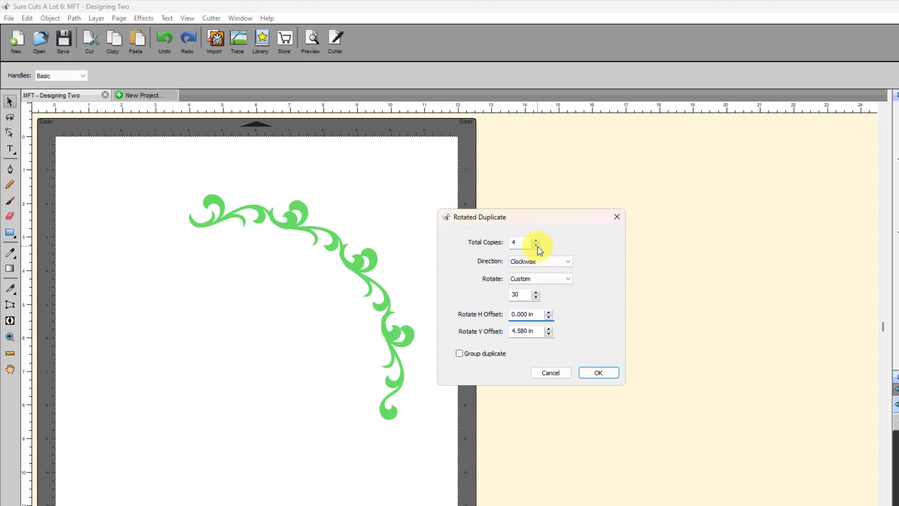
pyautogui.click(536, 245)
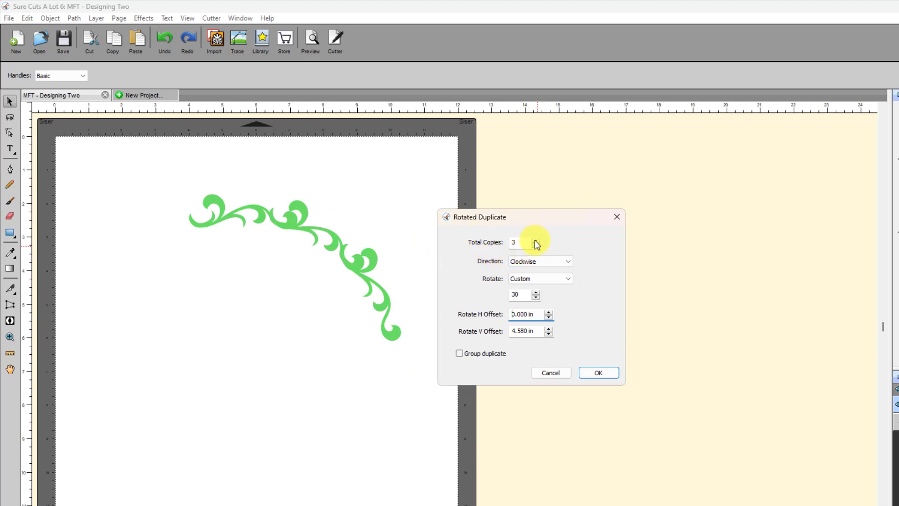
pyautogui.click(549, 328)
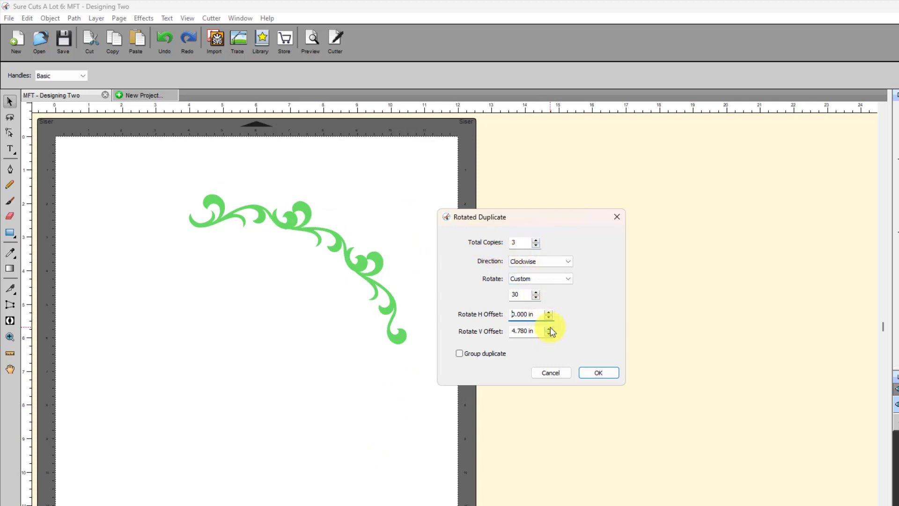
pyautogui.click(548, 334)
pyautogui.click(548, 333)
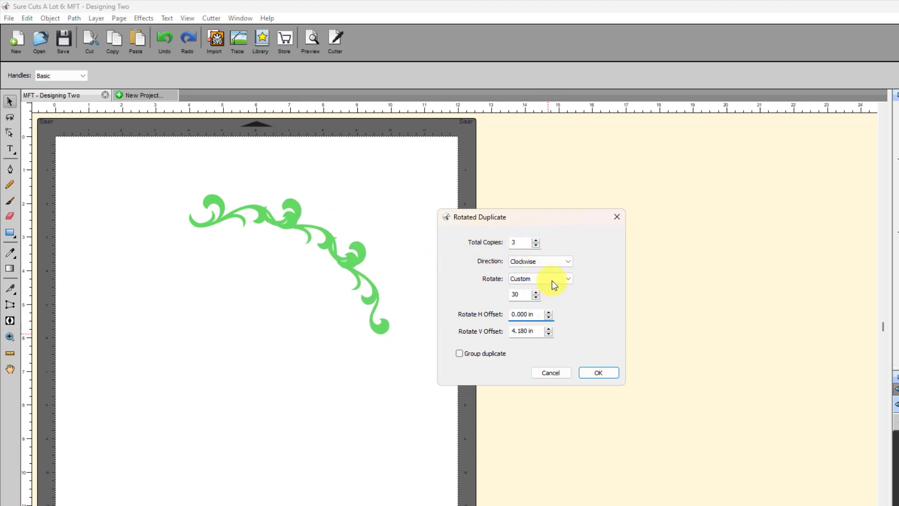
pyautogui.click(549, 328)
pyautogui.click(549, 329)
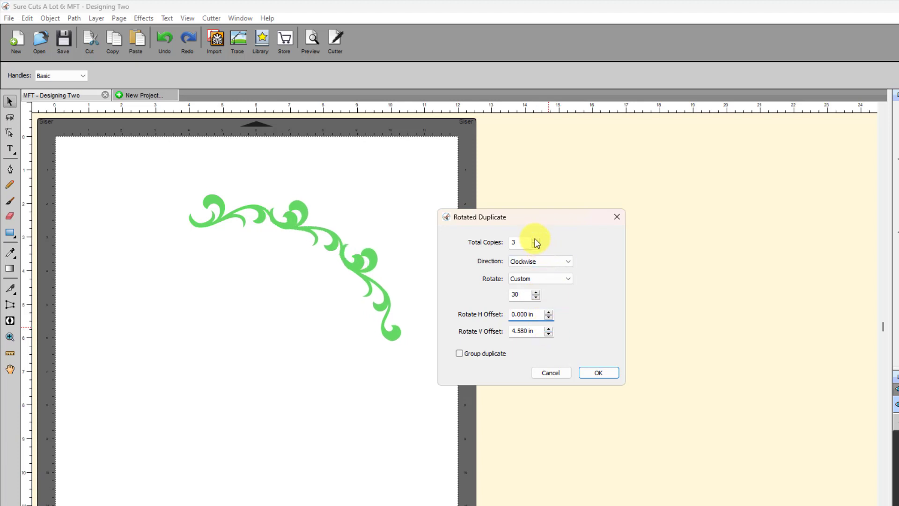
# Set the total copies to 6 and create the rotated flourish duplicates
pyautogui.click(536, 240)
pyautogui.click(536, 239)
pyautogui.click(536, 240)
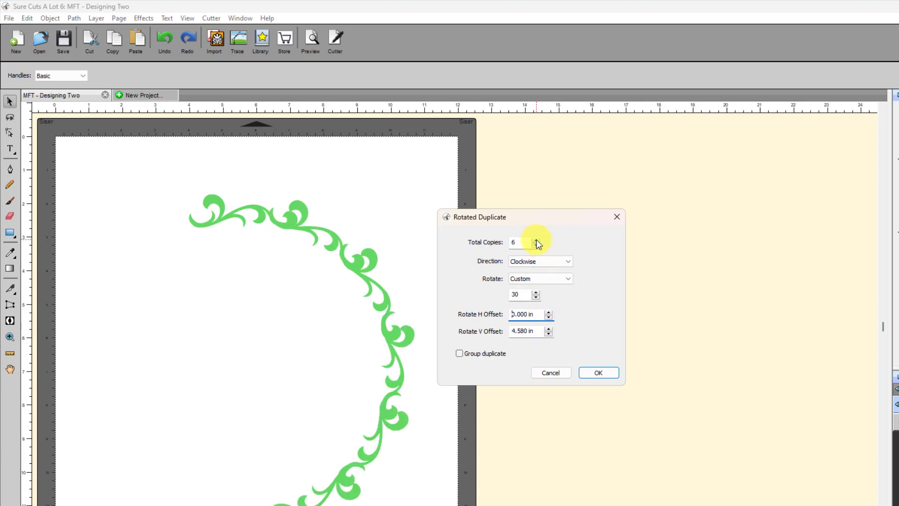
pyautogui.click(602, 372)
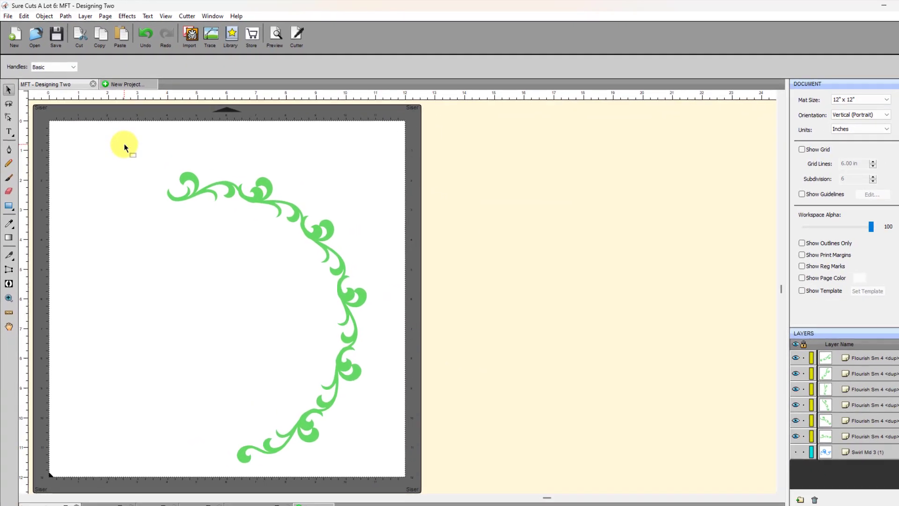
# Rotate the whole flourish arc 90 degrees counterclockwise, tilt it slightly clockwise to level the arch, and move it up and left
pyautogui.moveTo(411, 485); pyautogui.dragTo(411, 486)
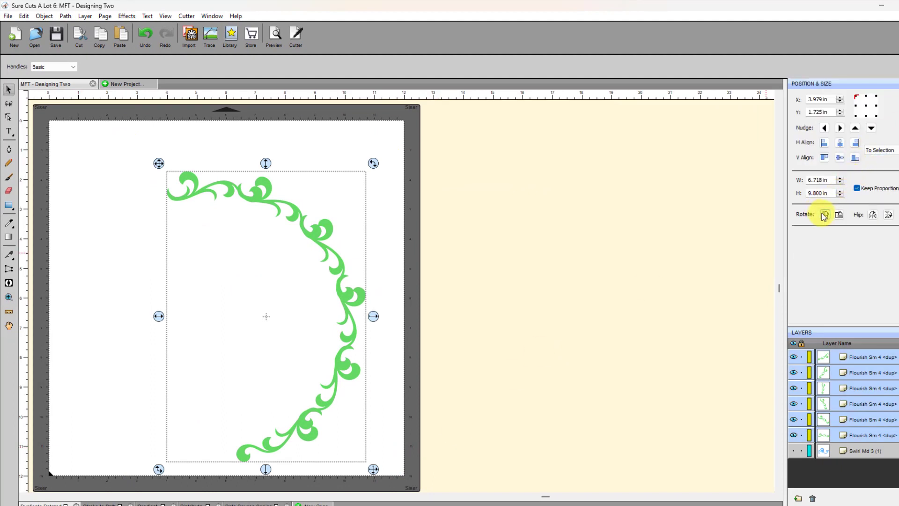
pyautogui.click(839, 215)
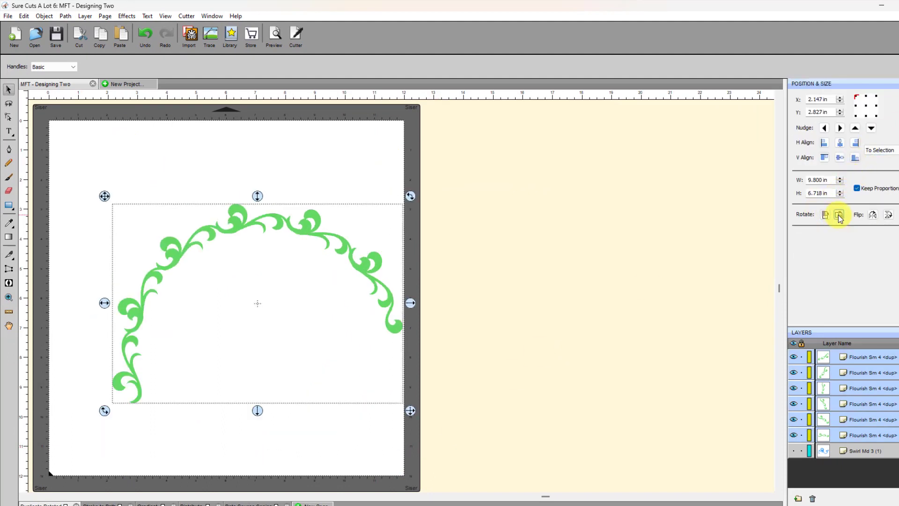
pyautogui.click(411, 195)
pyautogui.moveTo(410, 193); pyautogui.dragTo(414, 245)
pyautogui.moveTo(236, 268); pyautogui.dragTo(202, 231)
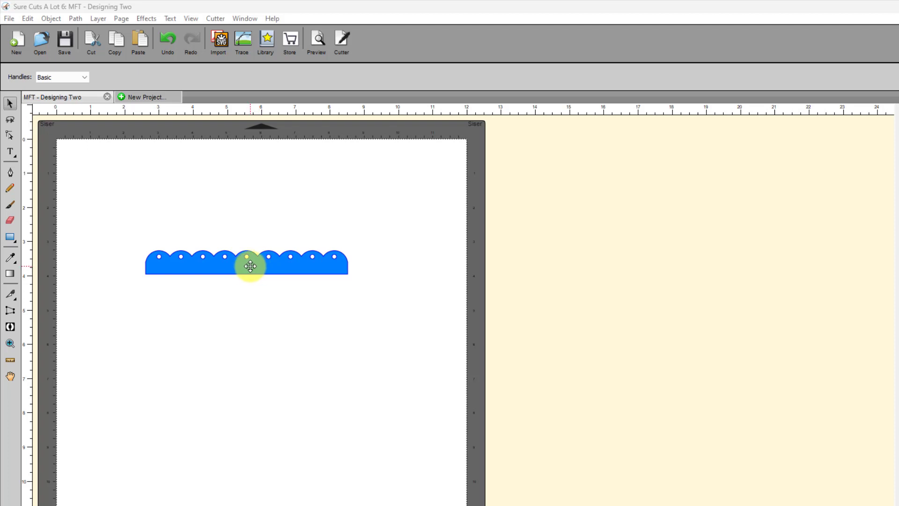
# Build a square frame from the scalloped border with Duplicate Rotated, using 4 total copies and a vertical rotation offset of 3.120 in
pyautogui.click(250, 266)
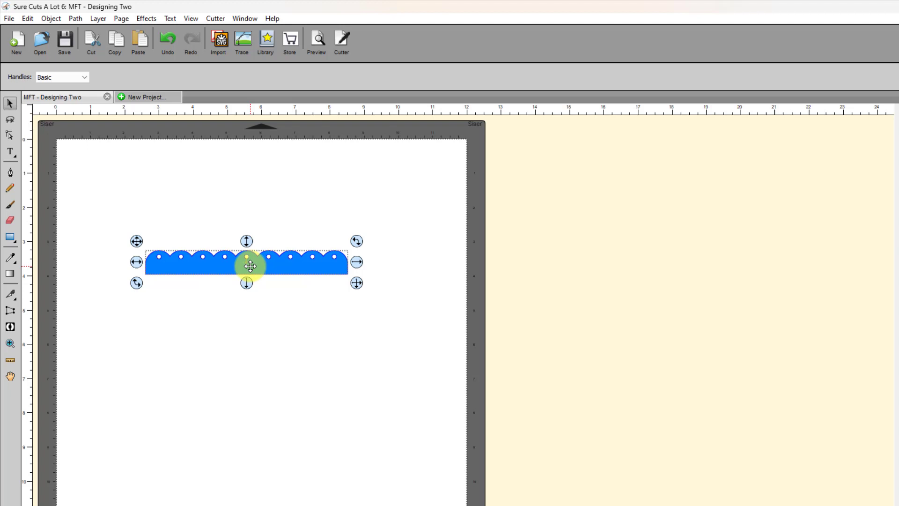
pyautogui.click(51, 18)
pyautogui.click(104, 190)
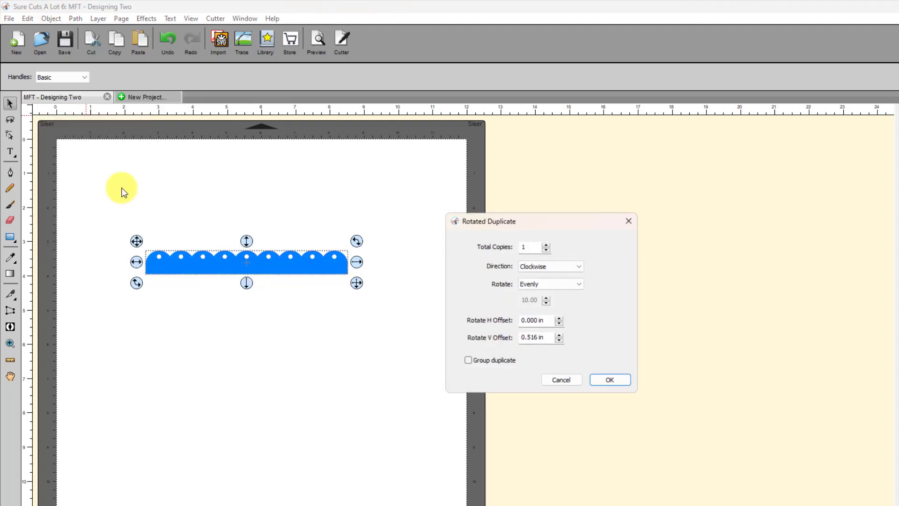
pyautogui.click(546, 244)
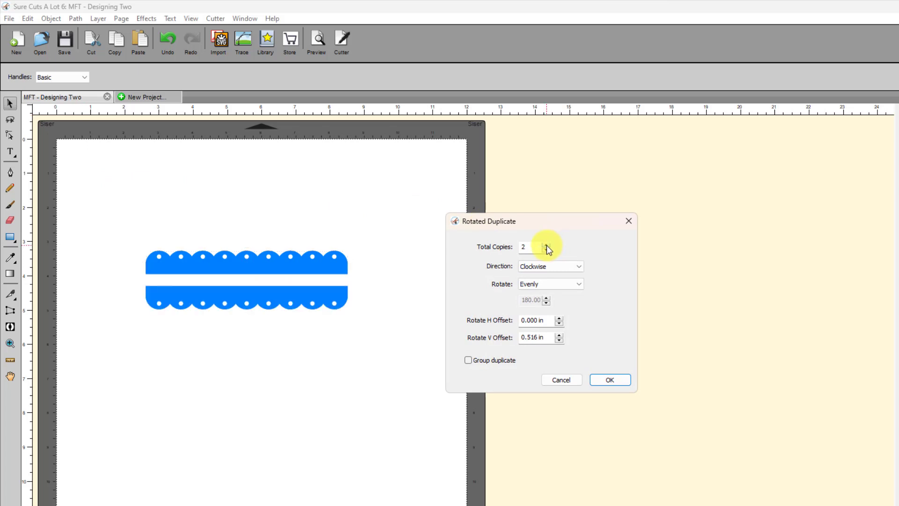
pyautogui.click(546, 244)
pyautogui.click(546, 244)
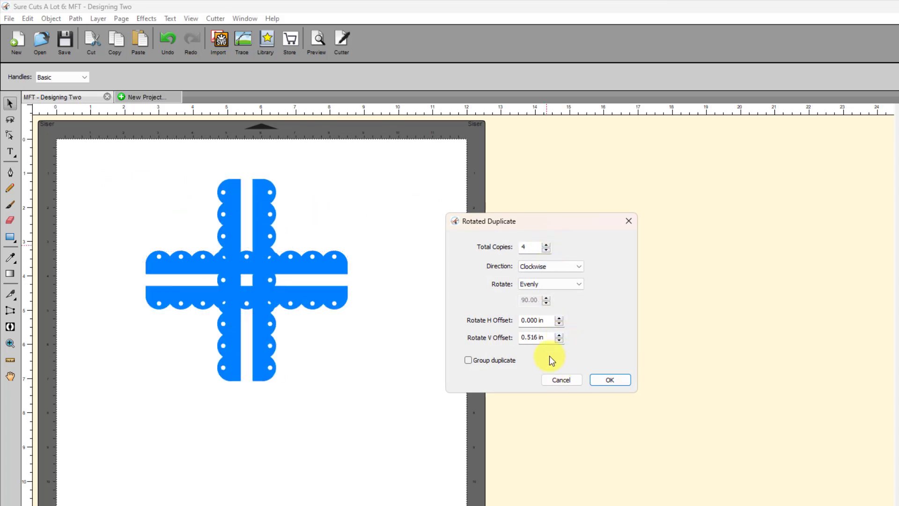
pyautogui.moveTo(559, 335); pyautogui.dragTo(559, 335)
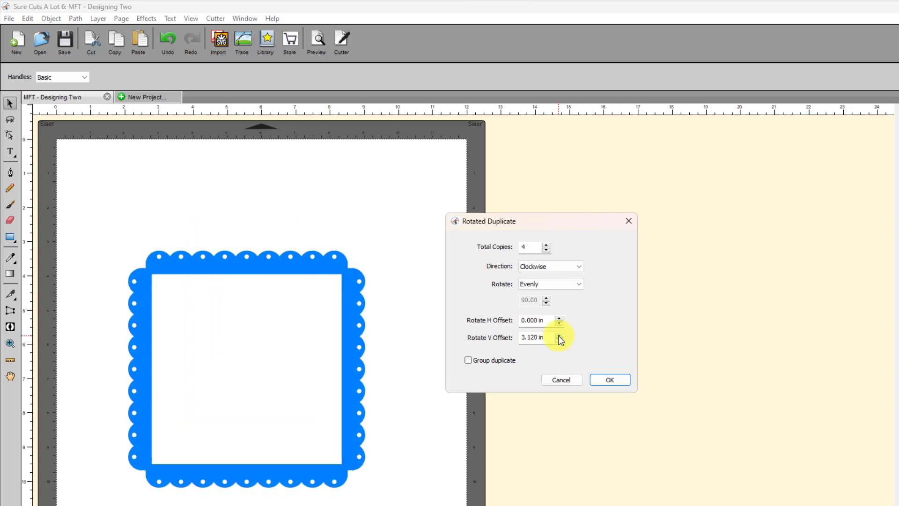
pyautogui.click(614, 383)
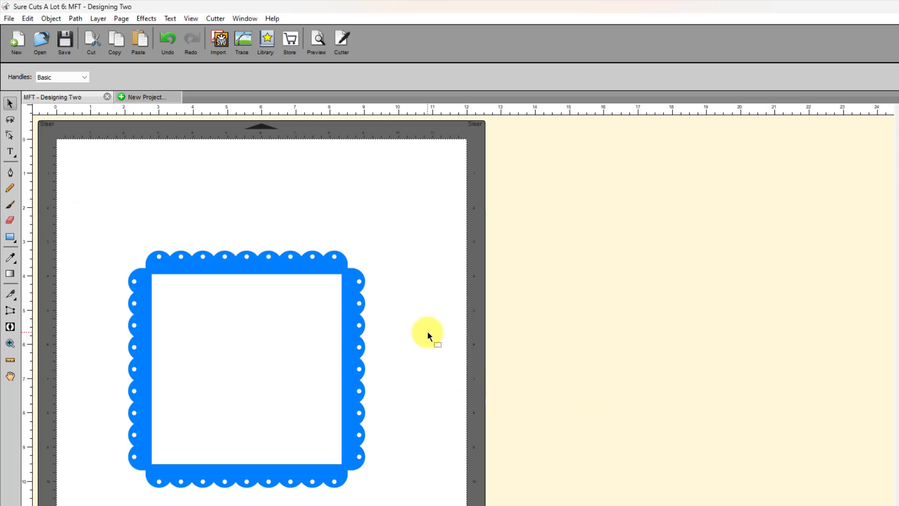
# Open the Duplicate Rotated settings for the frame's top border strip to review its options, moving the dialog closer to the artwork
pyautogui.click(271, 255)
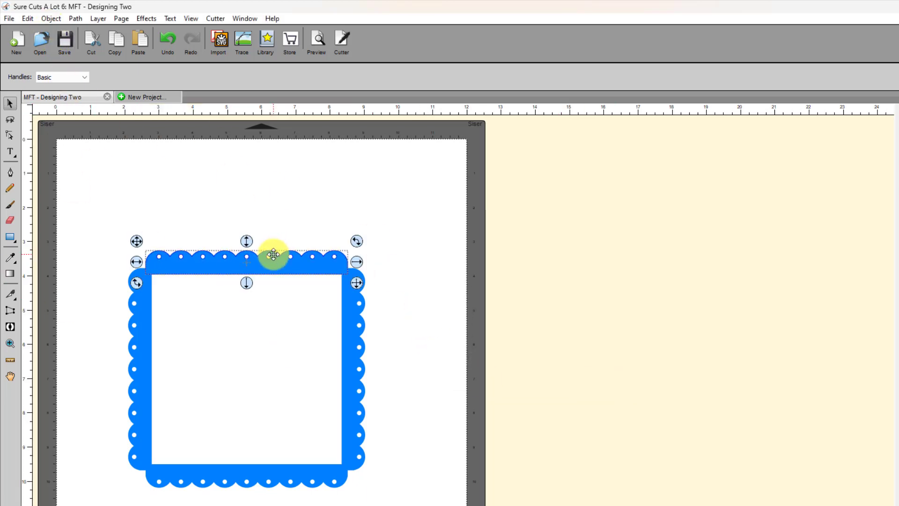
pyautogui.click(49, 18)
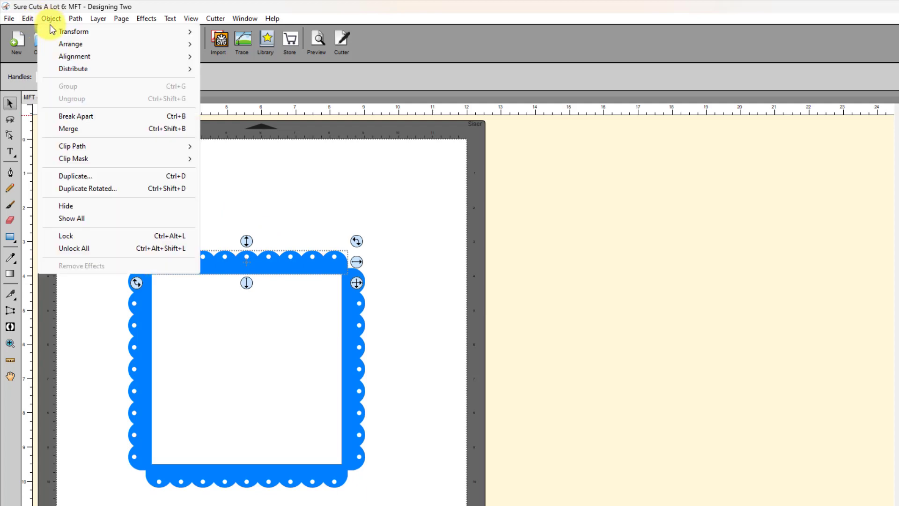
pyautogui.click(83, 189)
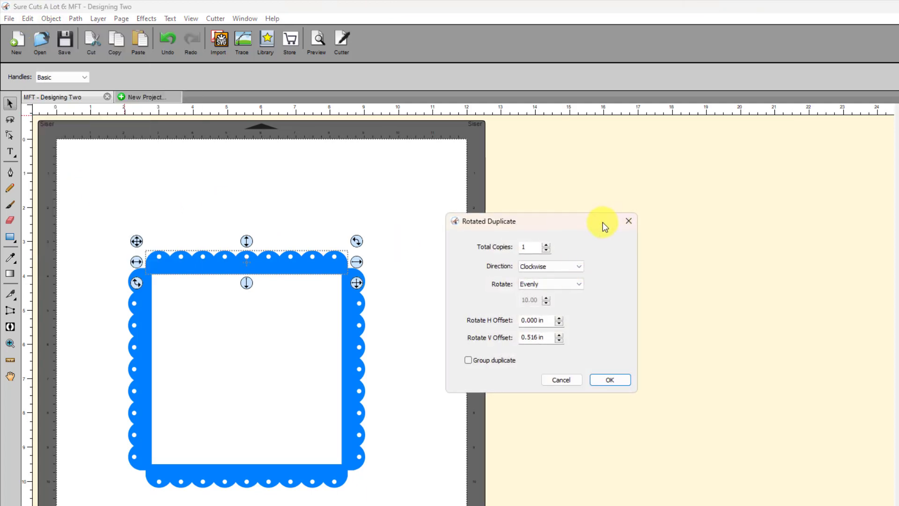
pyautogui.moveTo(604, 223); pyautogui.dragTo(534, 221)
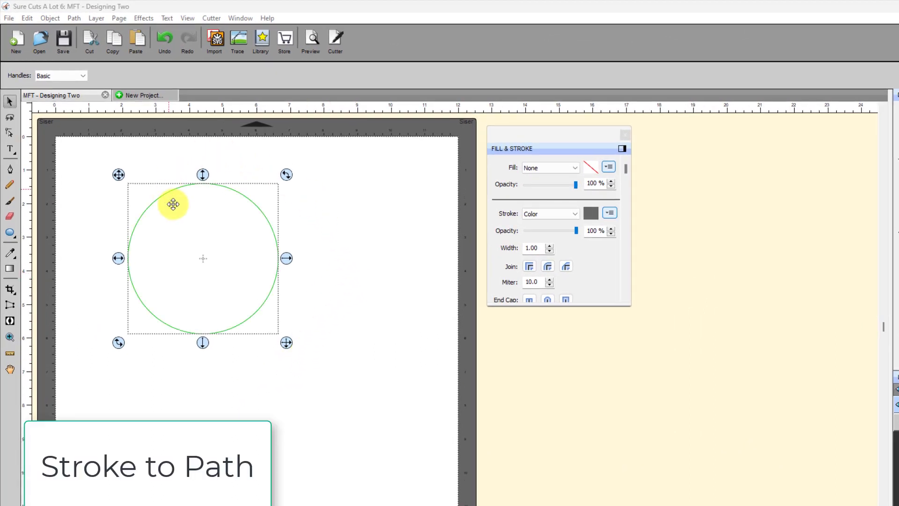
# Set the circle's stroke width to 17.00
pyautogui.click(548, 245)
pyautogui.click(549, 246)
pyautogui.click(549, 246)
pyautogui.click(549, 246)
pyautogui.click(549, 246)
pyautogui.click(548, 246)
pyautogui.click(548, 246)
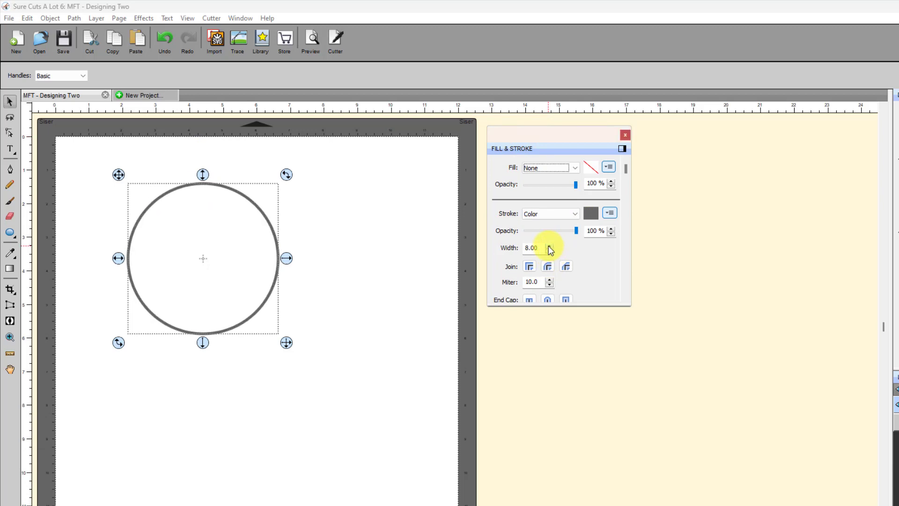
pyautogui.click(549, 245)
pyautogui.click(549, 246)
pyautogui.click(549, 246)
pyautogui.click(548, 245)
pyautogui.click(548, 246)
pyautogui.click(547, 246)
pyautogui.click(547, 246)
pyautogui.click(548, 246)
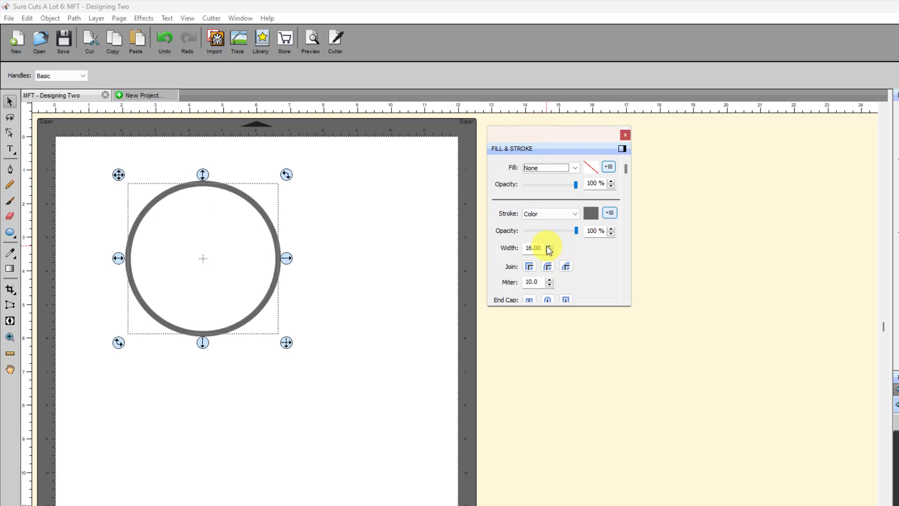
pyautogui.click(547, 245)
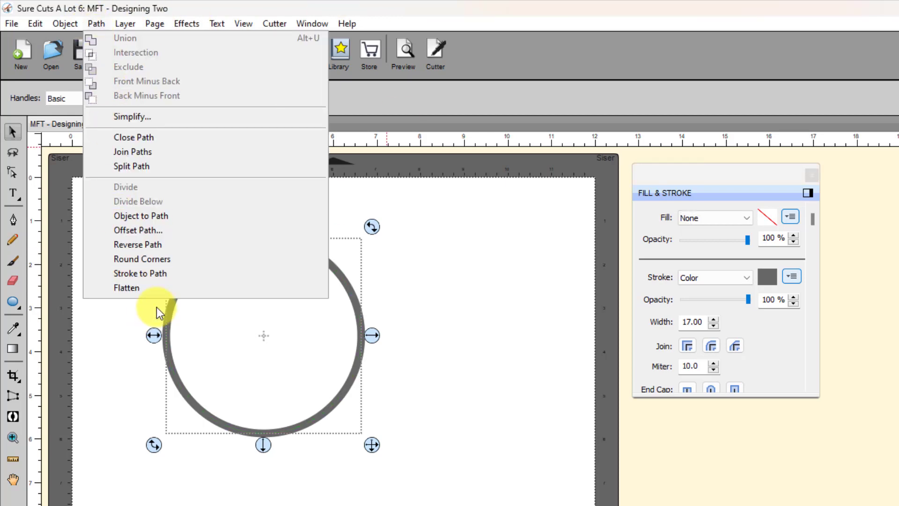
# Convert the circle's thick stroke to a path and check the resulting cut lines in the cut preview
pyautogui.click(136, 273)
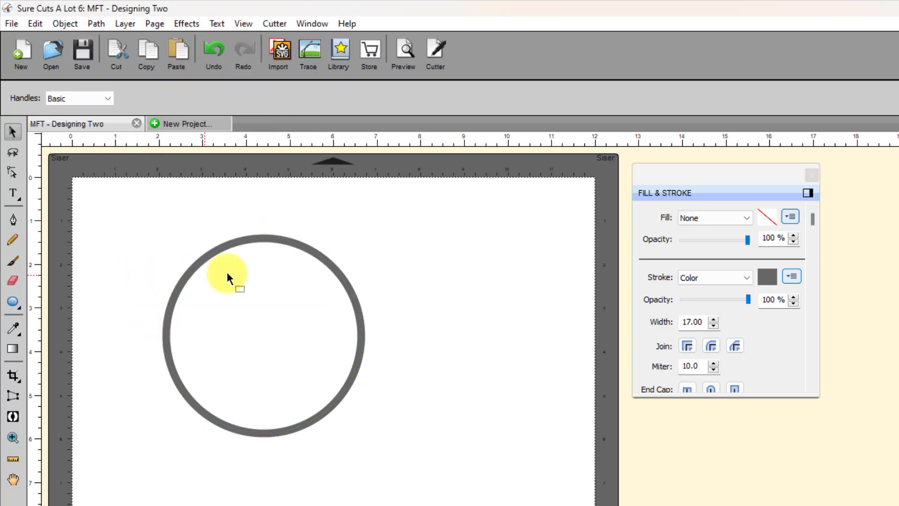
pyautogui.click(405, 52)
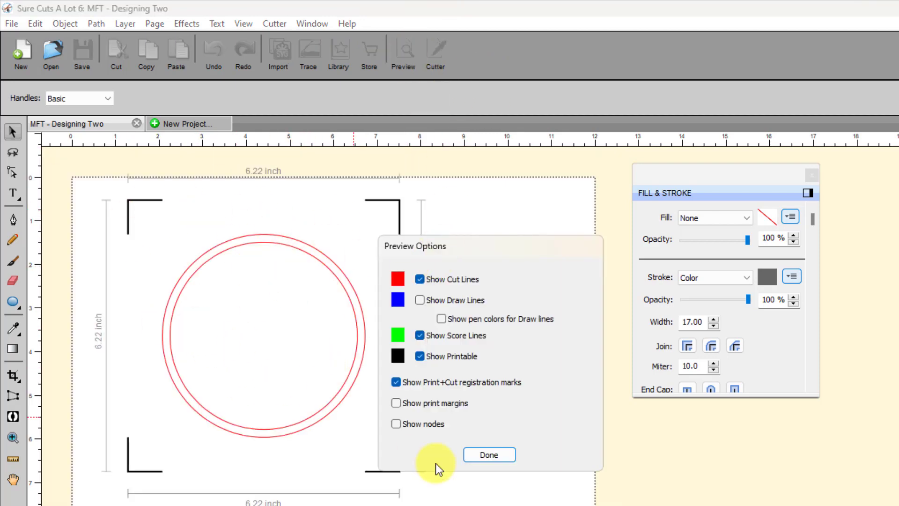
pyautogui.click(488, 457)
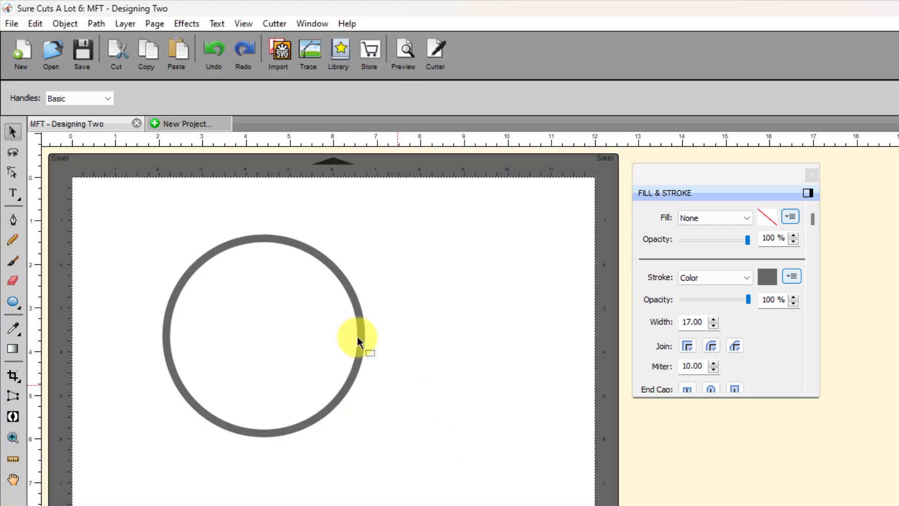
# Select the converted ring and delete it
pyautogui.click(299, 244)
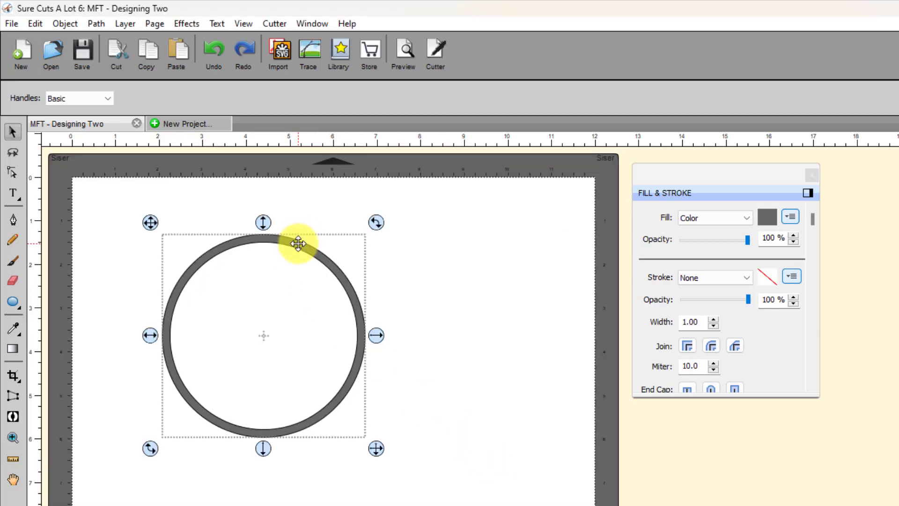
pyautogui.press('Delete')
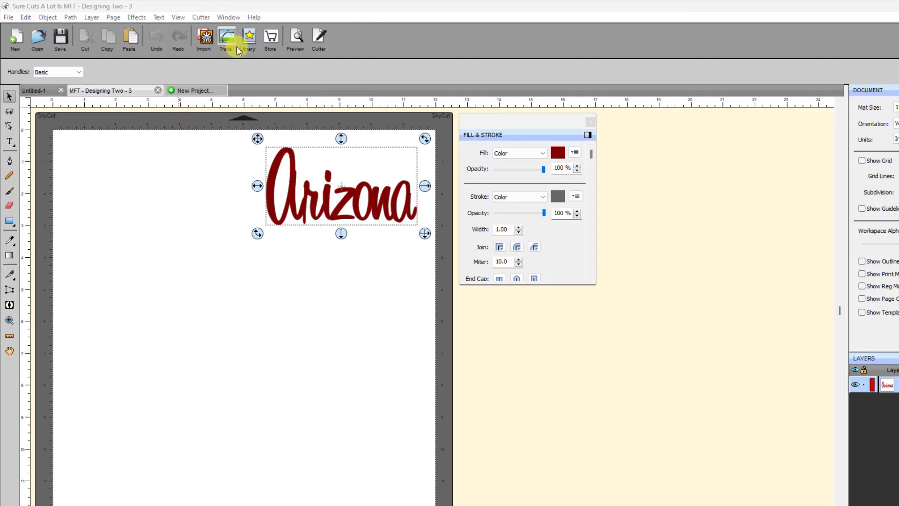
# Insert the Arizona shape from the library's USA folder and enlarge it to about 6.4 in wide by 7.5 in tall, near the mat's center-left
pyautogui.click(250, 38)
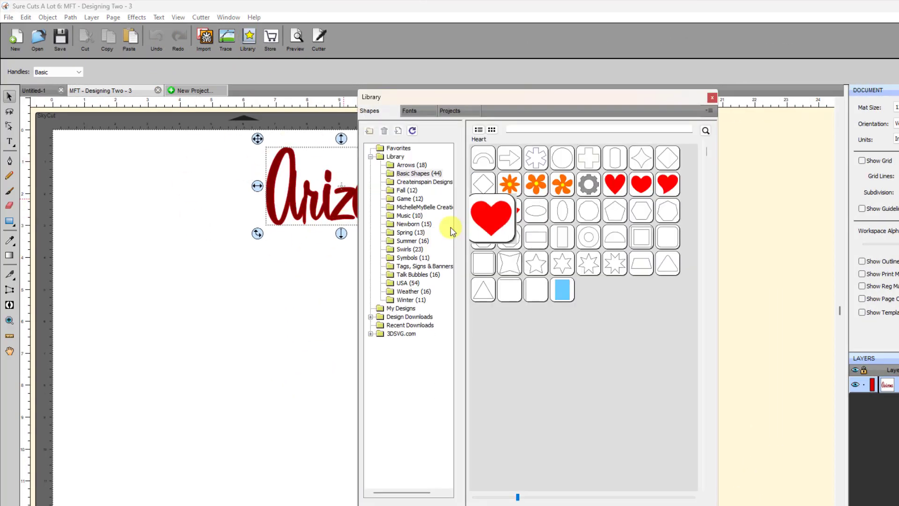
pyautogui.click(402, 283)
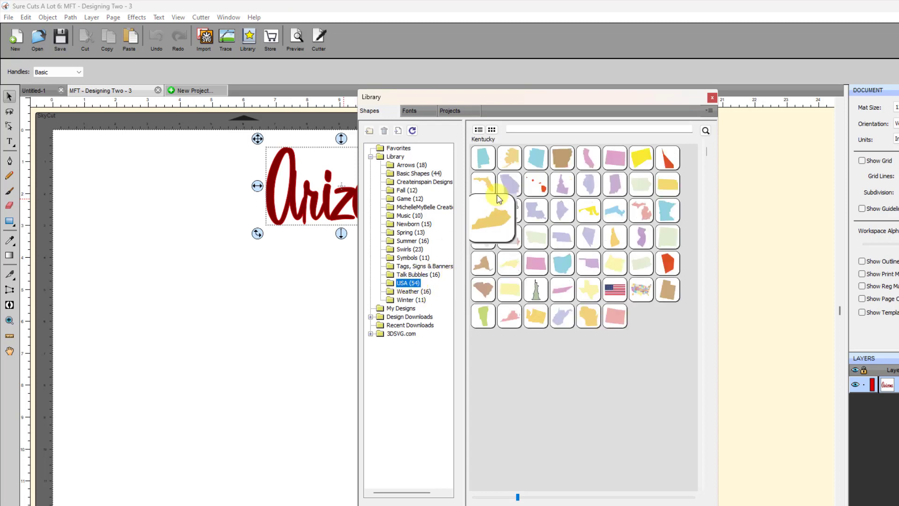
pyautogui.doubleClick(535, 164)
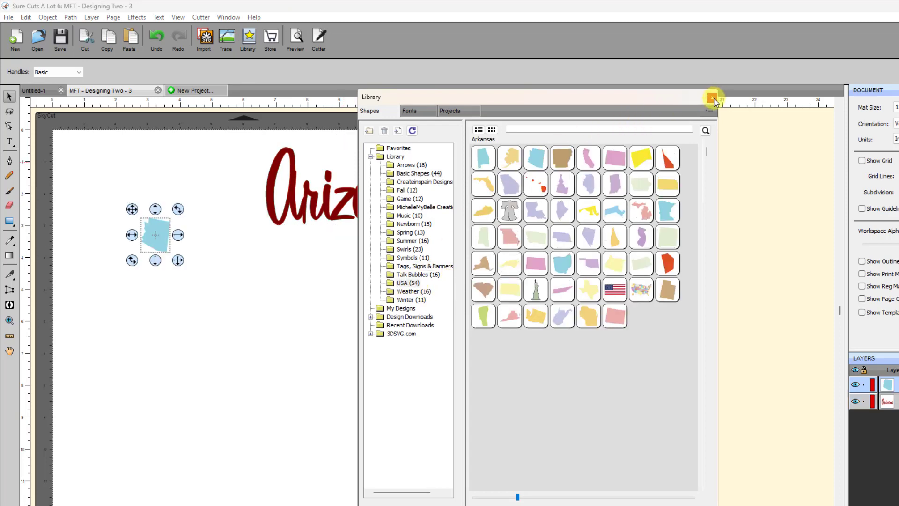
pyautogui.click(712, 98)
pyautogui.moveTo(177, 260); pyautogui.dragTo(352, 502)
pyautogui.moveTo(287, 375); pyautogui.dragTo(229, 363)
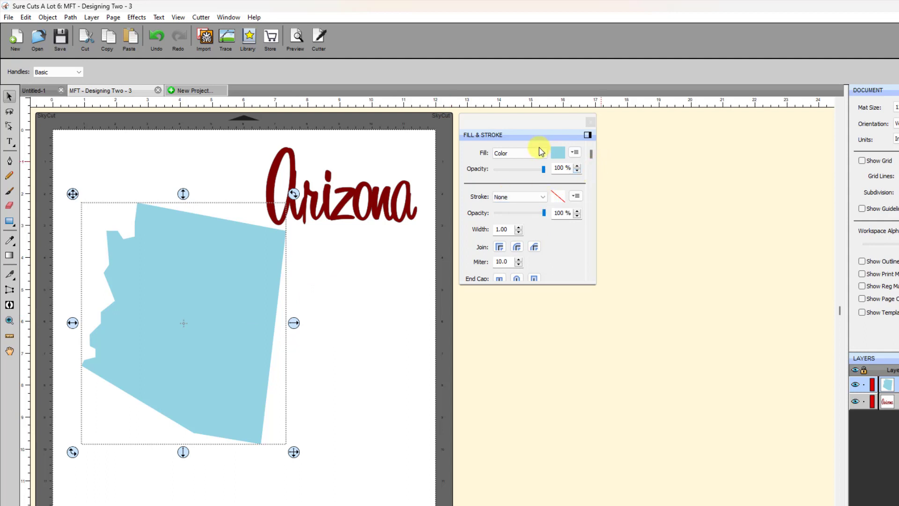
# Give the Arizona state shape a solid stroke in the dark red that matches the word
pyautogui.click(542, 197)
pyautogui.click(509, 214)
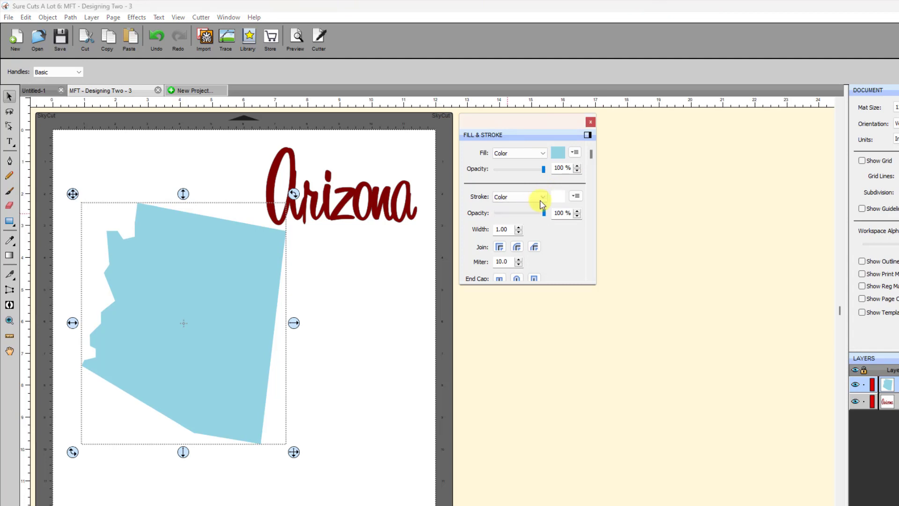
pyautogui.click(558, 198)
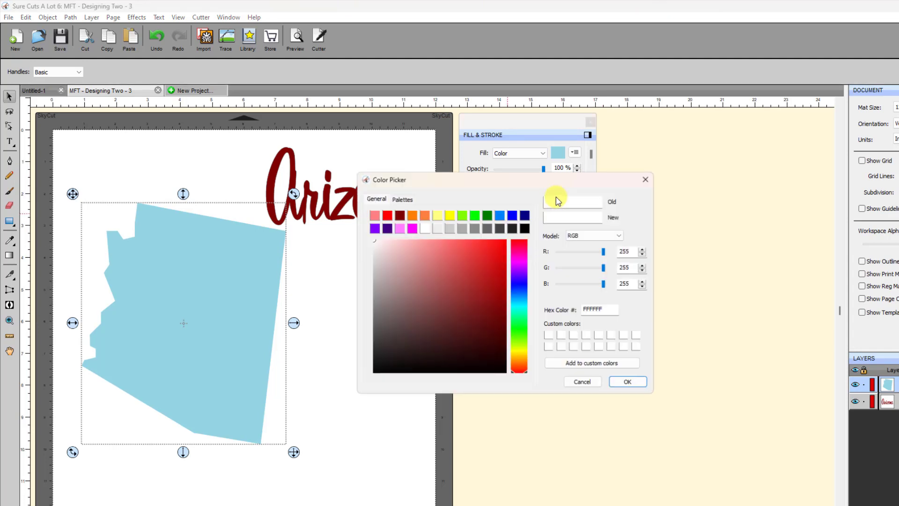
pyautogui.click(402, 215)
pyautogui.click(631, 383)
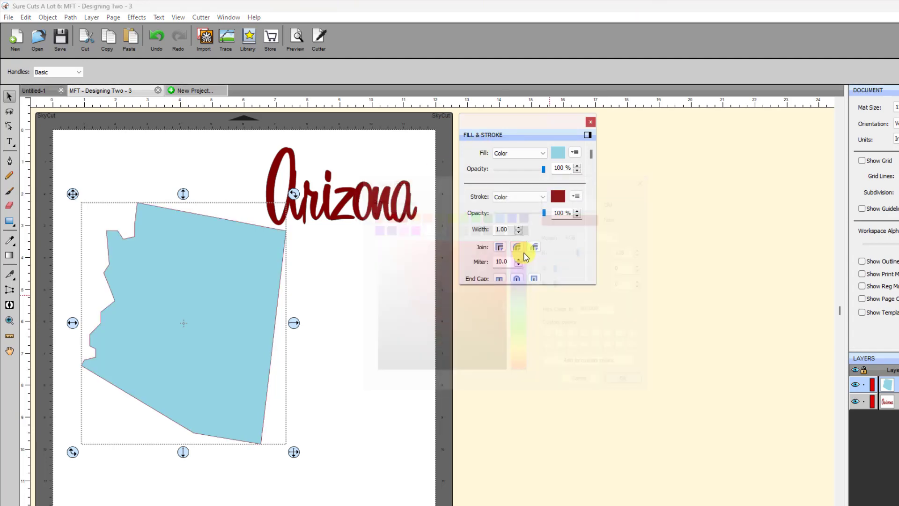
# Thicken the state shape's stroke to a width of 19.00 and convert it with Stroke to Path
pyautogui.click(518, 227)
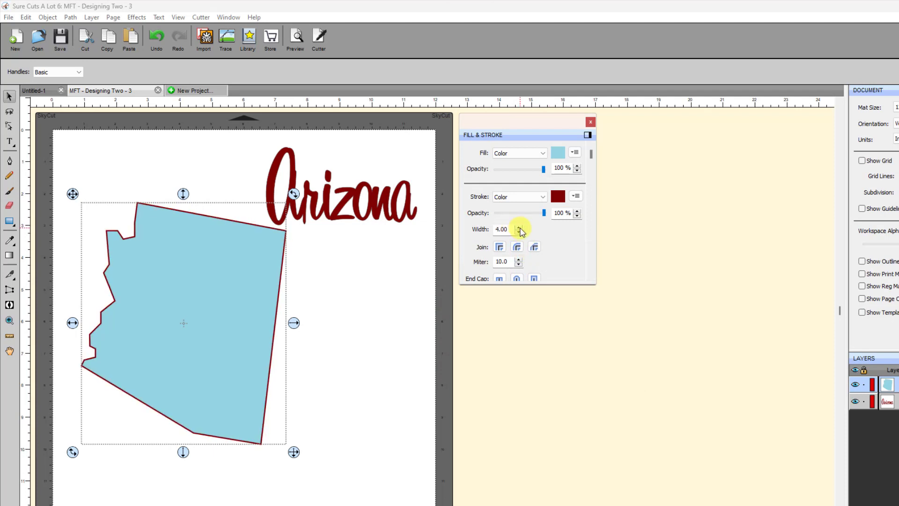
pyautogui.click(519, 228)
pyautogui.click(519, 227)
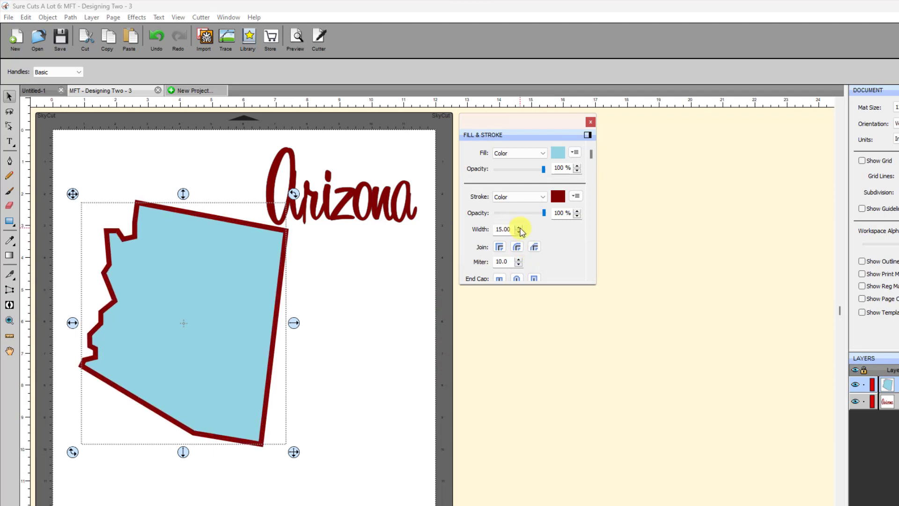
pyautogui.click(519, 228)
pyautogui.click(519, 227)
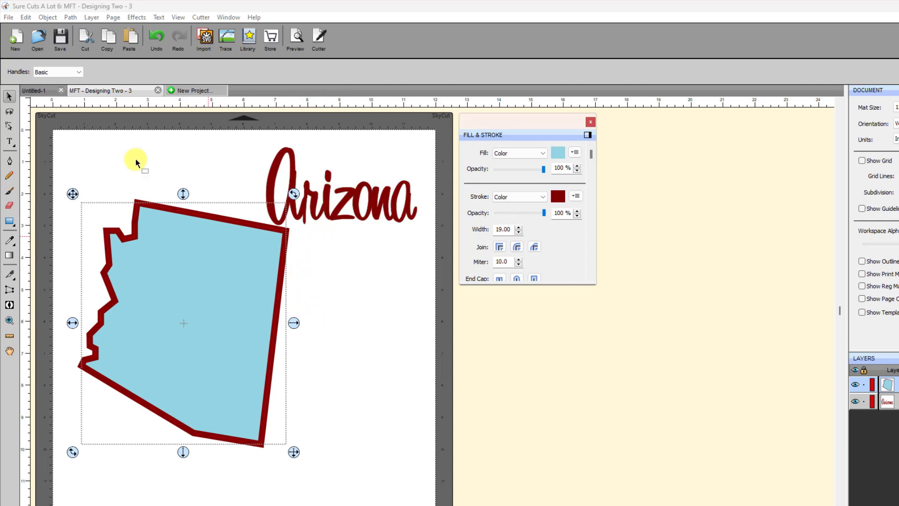
pyautogui.click(71, 18)
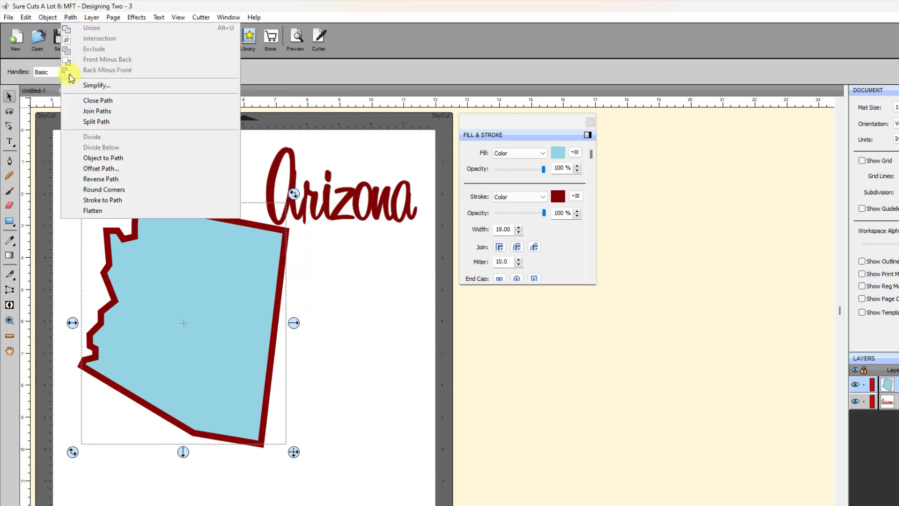
pyautogui.click(87, 203)
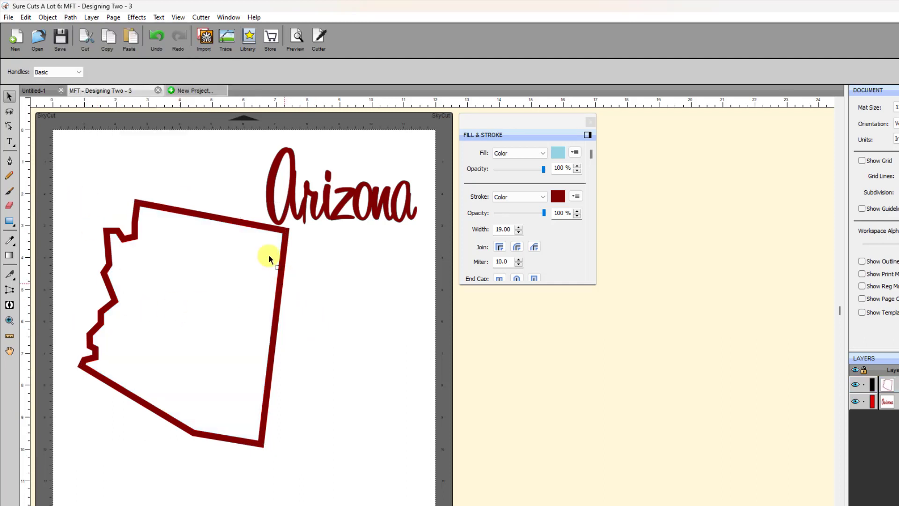
# Show the document grid to inspect the inside of the Arizona outline, and hide it again
pyautogui.click(863, 161)
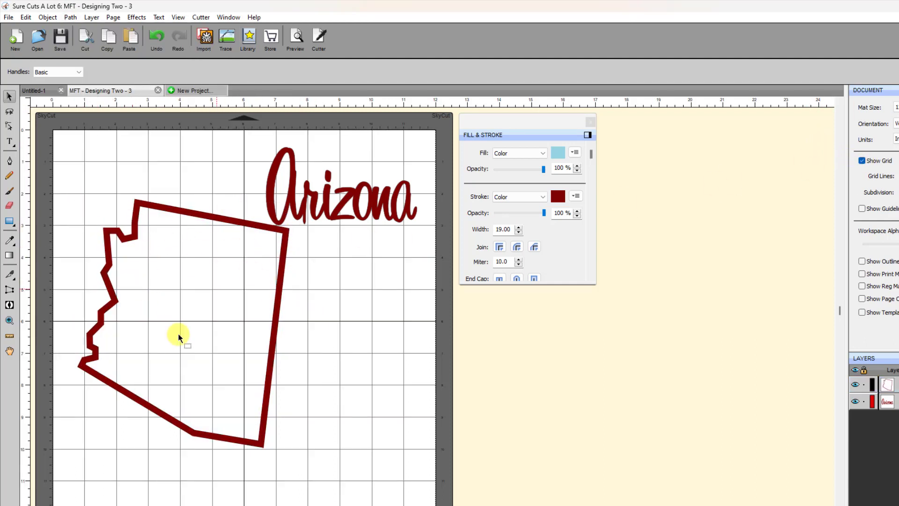
pyautogui.click(864, 161)
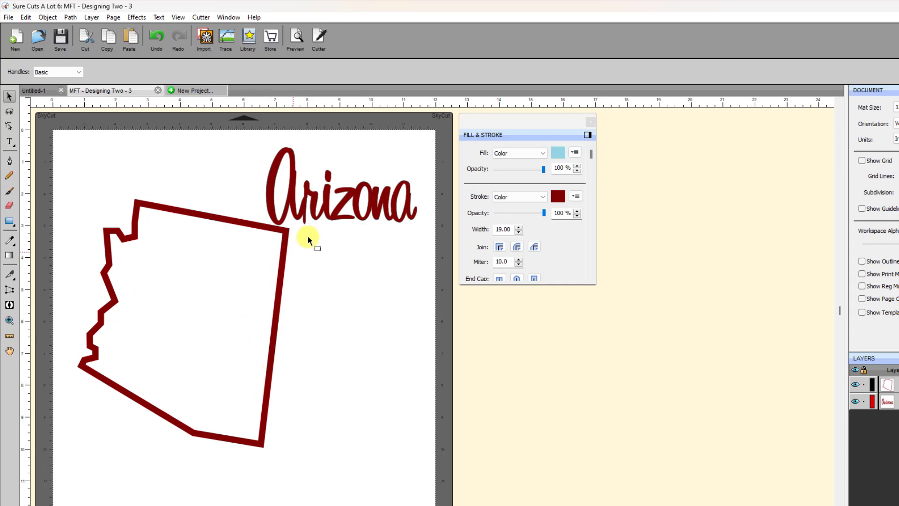
# Rotate the word Arizona counterclockwise to follow the outline's slanted eastern edge and place it overlapping that edge
pyautogui.click(346, 195)
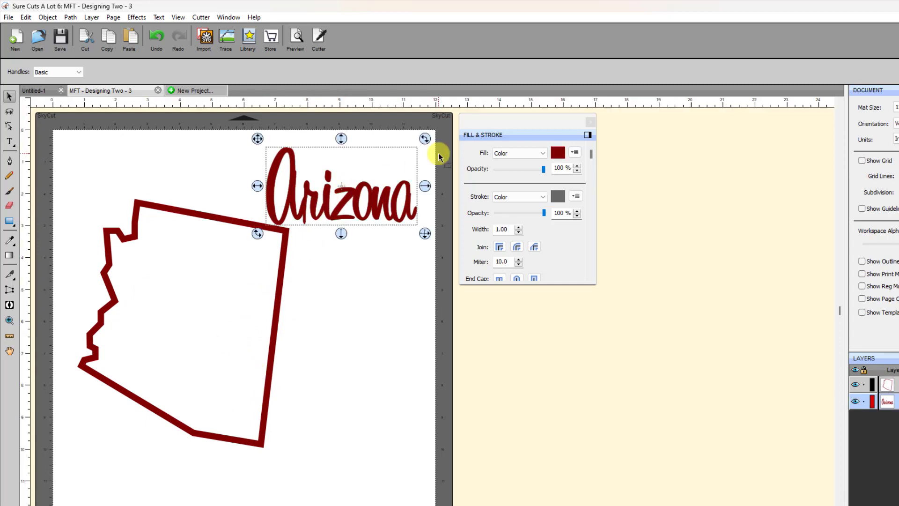
pyautogui.moveTo(426, 138); pyautogui.dragTo(307, 109)
pyautogui.moveTo(367, 176); pyautogui.dragTo(276, 322)
pyautogui.moveTo(305, 250); pyautogui.dragTo(286, 284)
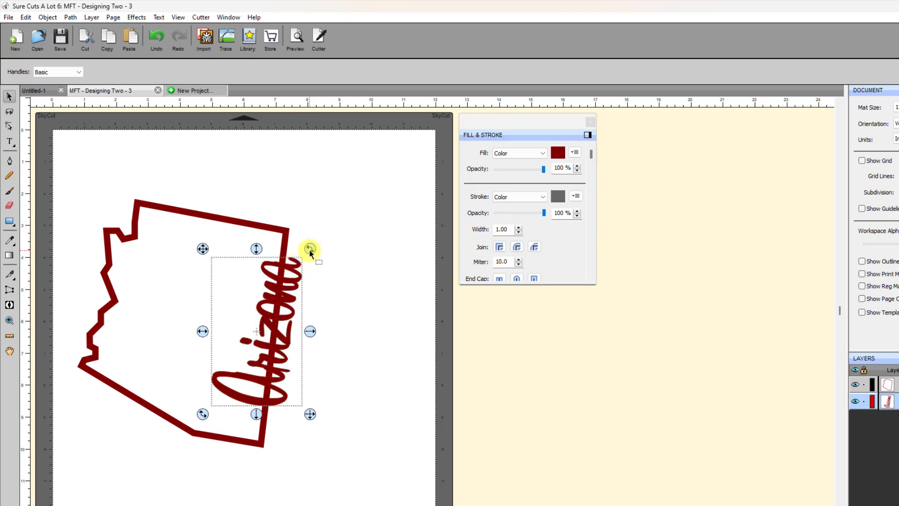
pyautogui.moveTo(310, 252); pyautogui.dragTo(308, 249)
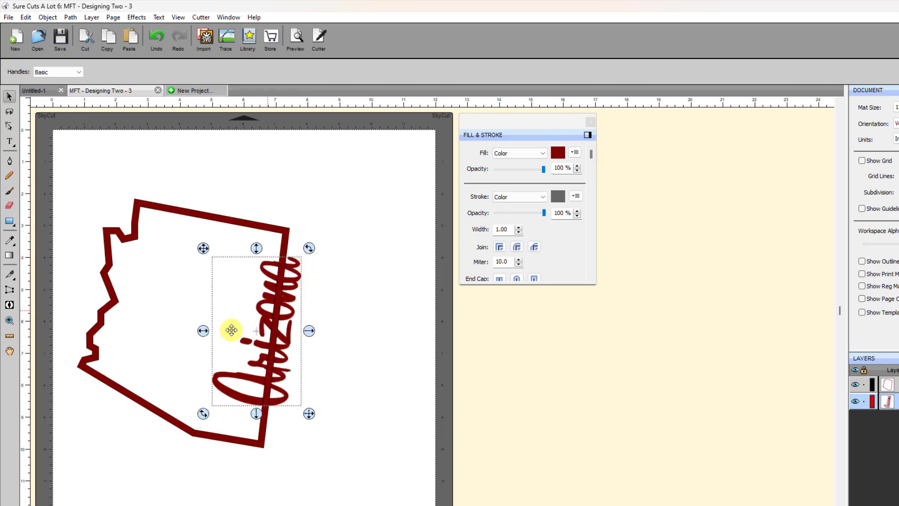
# Lock the layer of the word Arizona and float the layer list beside the drawing
pyautogui.click(10, 320)
pyautogui.moveTo(328, 455)
pyautogui.mouseDown()
pyautogui.moveTo(229, 308)
pyautogui.moveTo(197, 233)
pyautogui.mouseUp()
pyautogui.moveTo(557, 137); pyautogui.dragTo(654, 150)
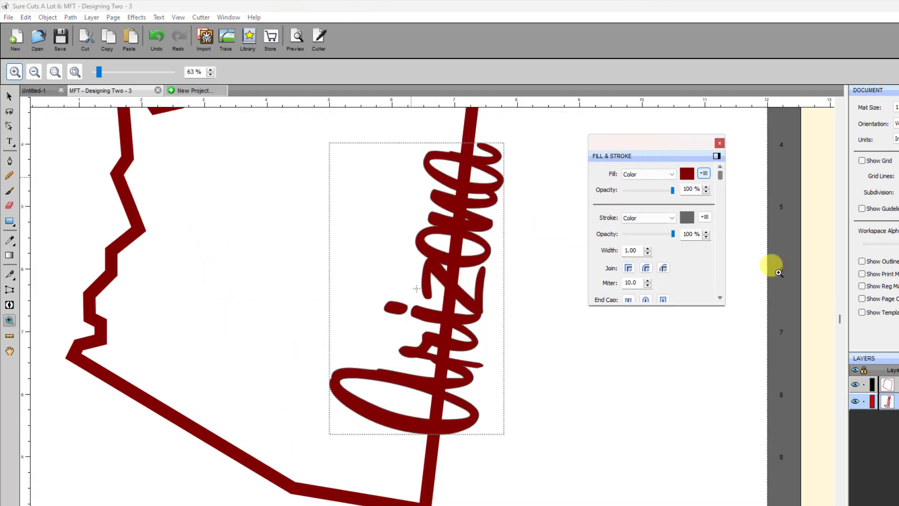
pyautogui.click(856, 402)
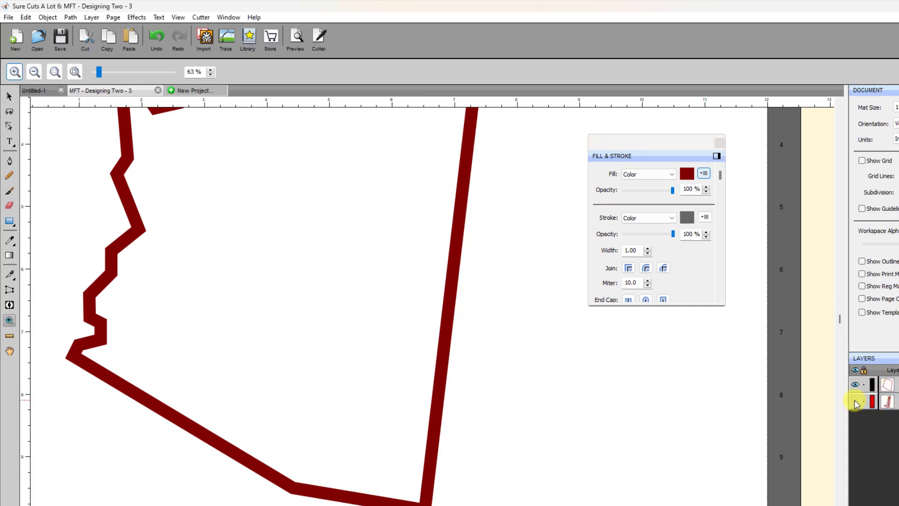
pyautogui.click(855, 402)
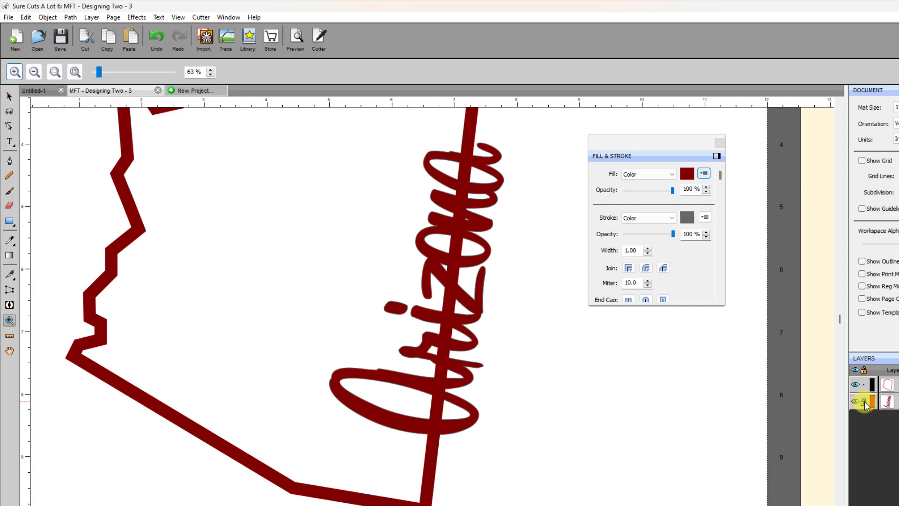
pyautogui.click(864, 402)
pyautogui.click(898, 358)
pyautogui.moveTo(489, 207); pyautogui.dragTo(624, 315)
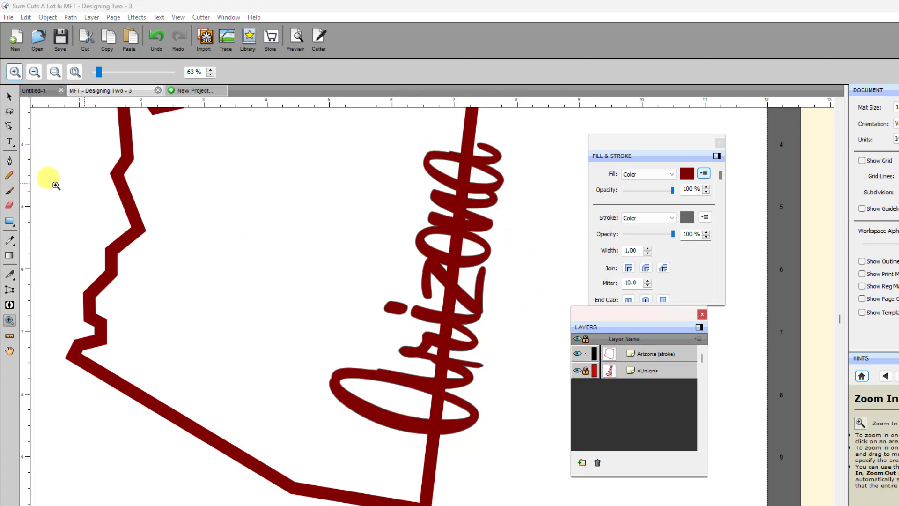
# Cut away the part of the outline's eastern edge crossing the word with a 0.350 in stencil bridge, and unlock the word's layer
pyautogui.click(10, 305)
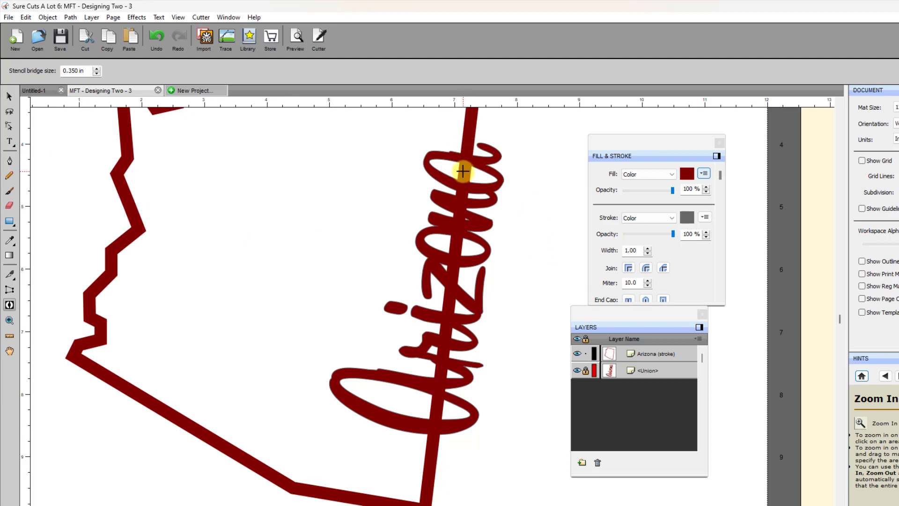
pyautogui.moveTo(464, 171); pyautogui.dragTo(435, 427)
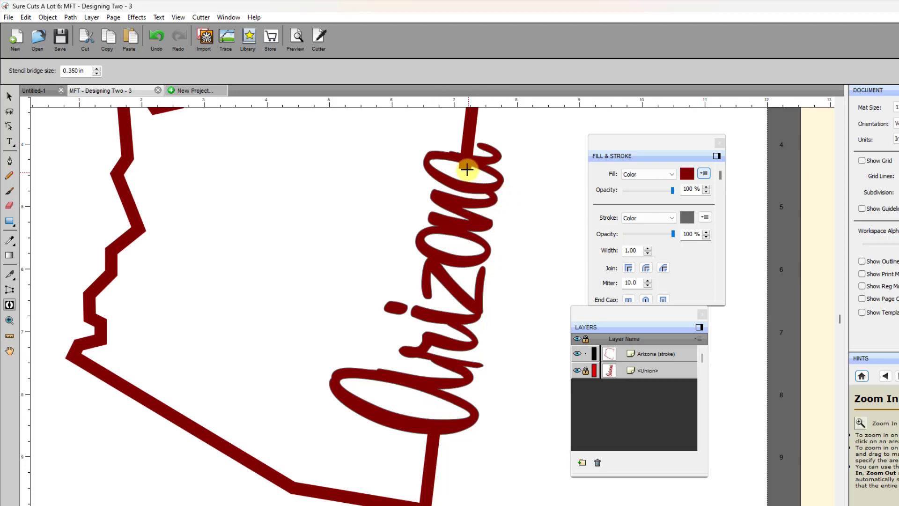
pyautogui.moveTo(464, 163); pyautogui.dragTo(463, 178)
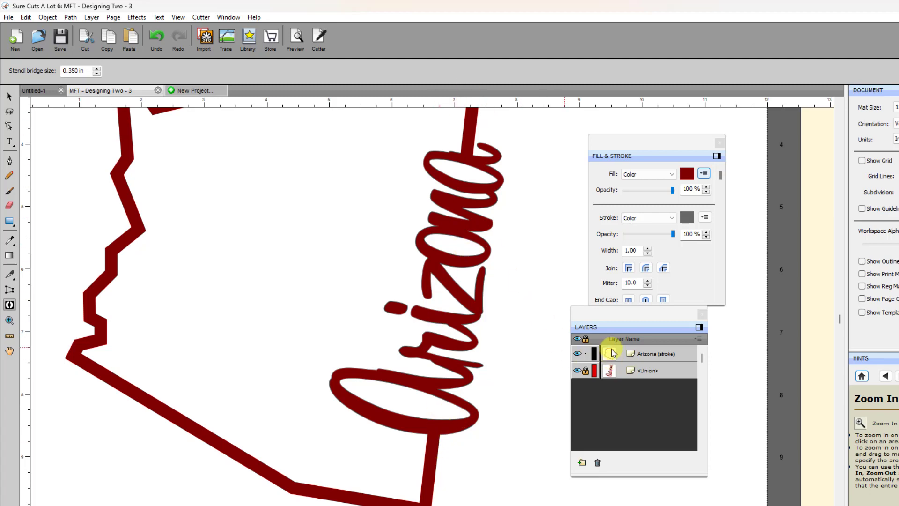
pyautogui.click(586, 371)
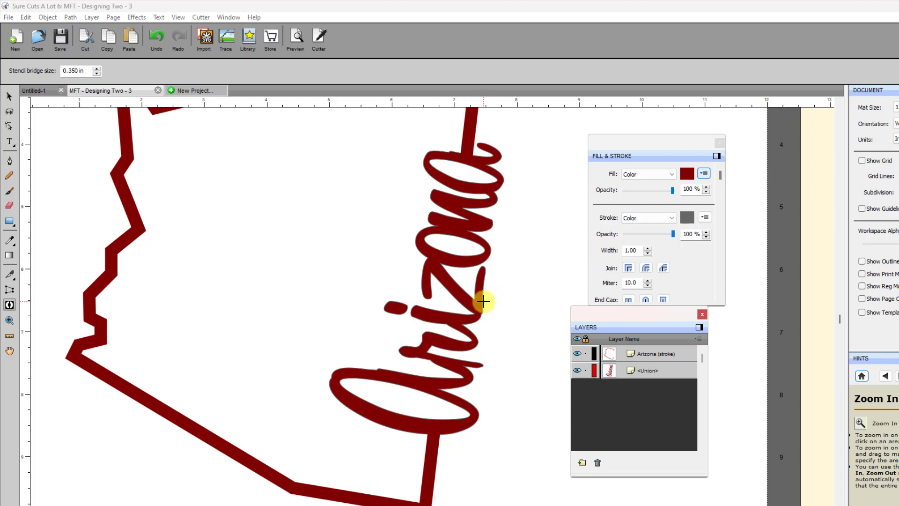
# Merge the Arizona outline and the word into one shape with Union, and preview the cut lines
pyautogui.hotkey('ctrl', '0')
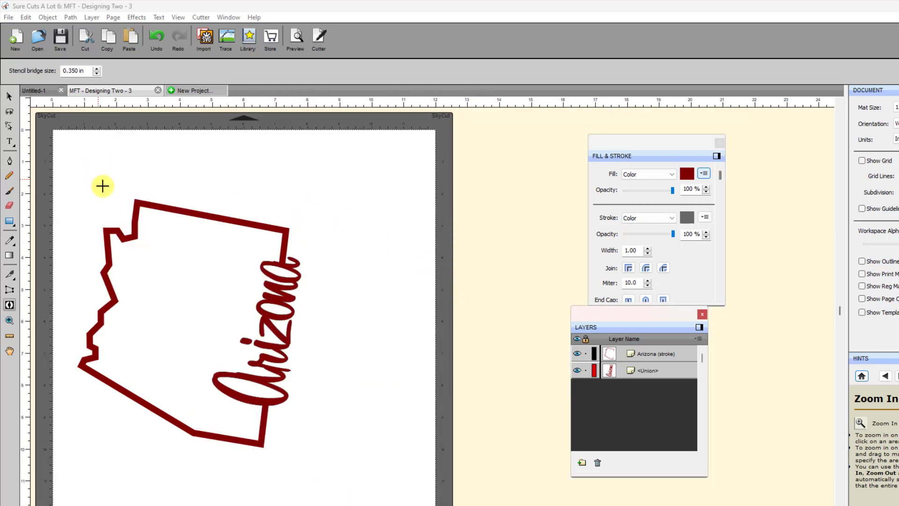
pyautogui.click(9, 96)
pyautogui.moveTo(65, 175); pyautogui.dragTo(383, 505)
pyautogui.click(71, 17)
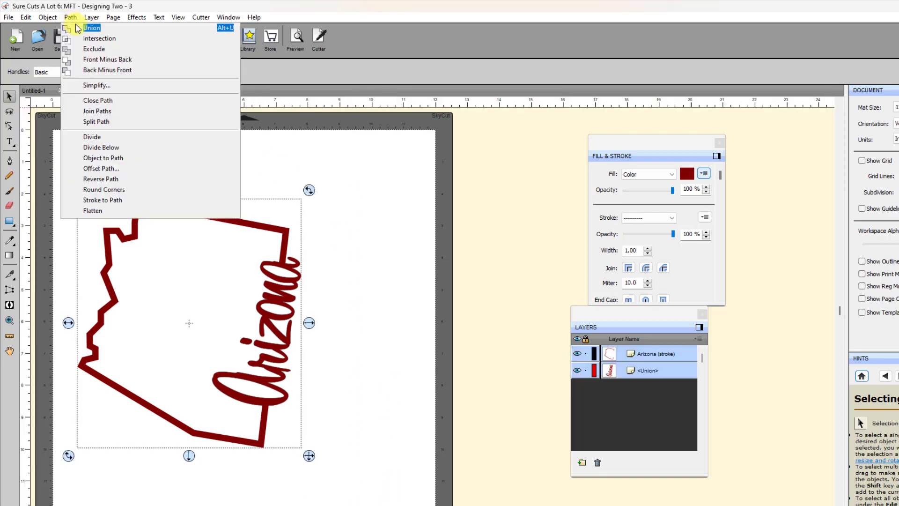
pyautogui.click(92, 29)
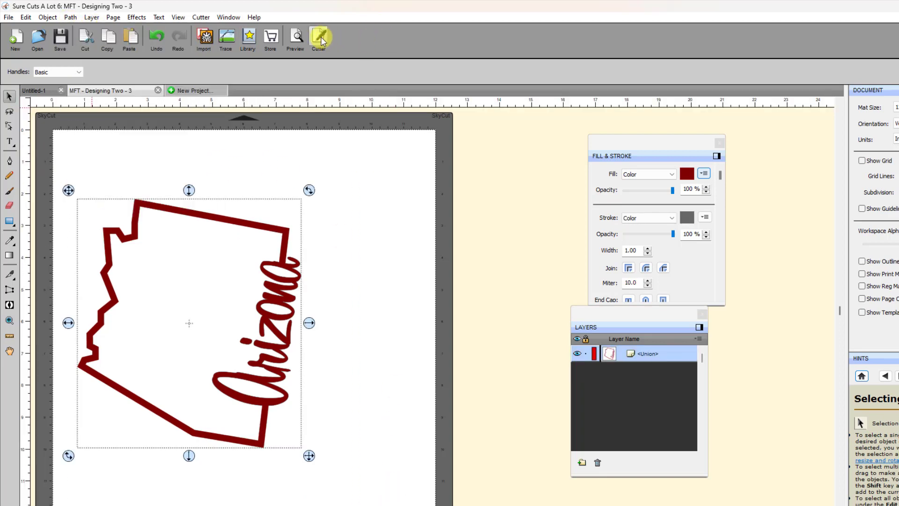
pyautogui.click(297, 42)
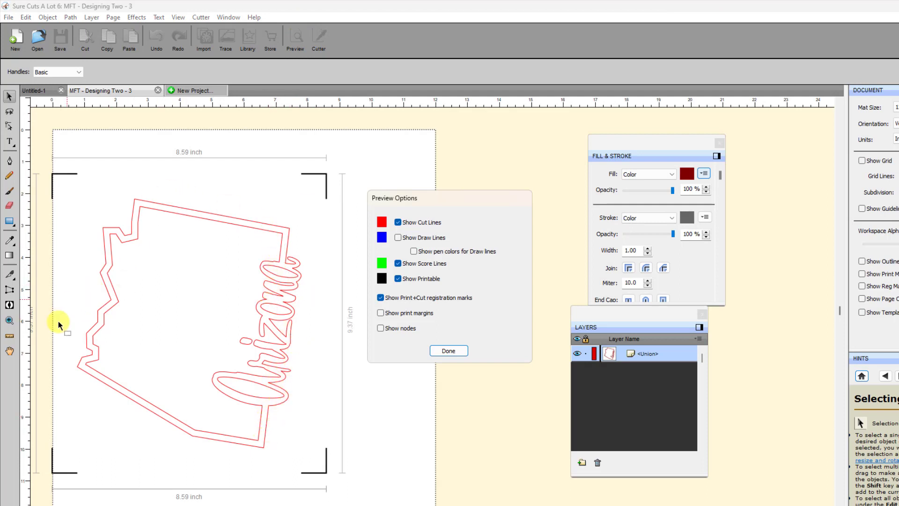
pyautogui.click(449, 351)
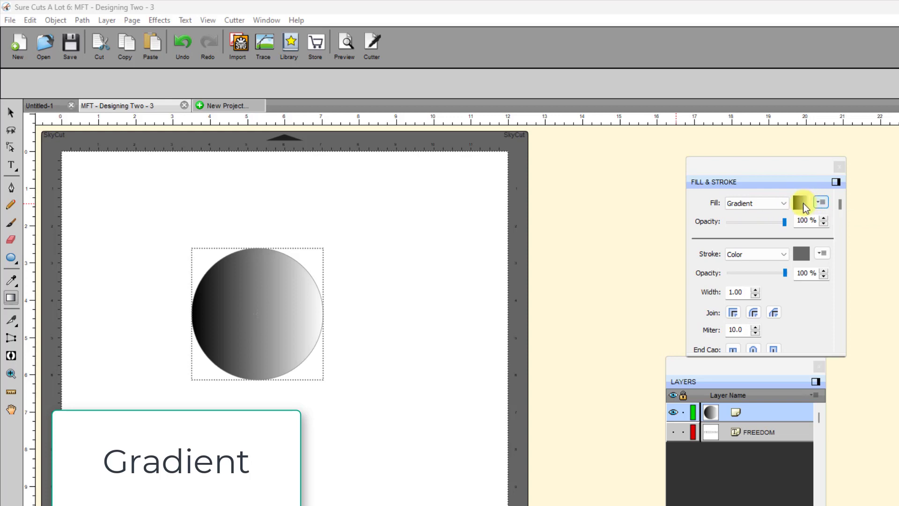
# Edit the circle's linear gradient fill and change its starting color stop to red
pyautogui.click(787, 204)
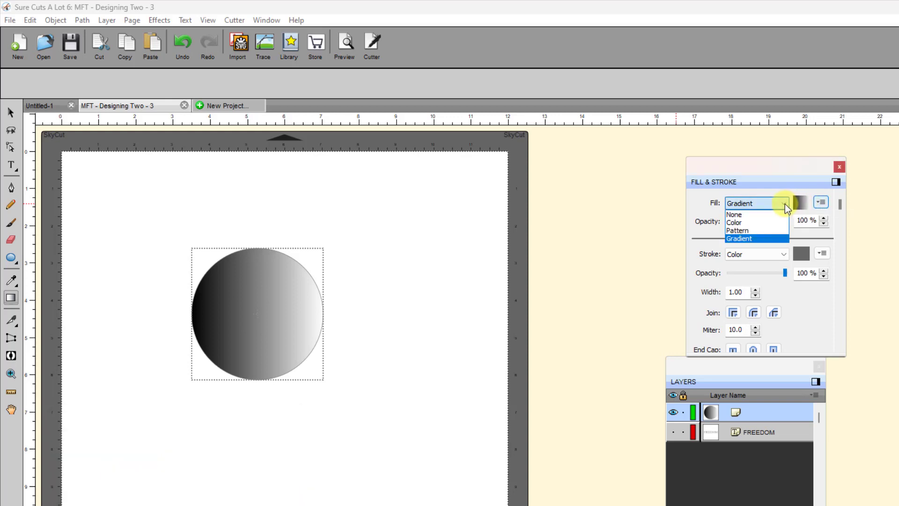
pyautogui.click(785, 204)
pyautogui.click(802, 204)
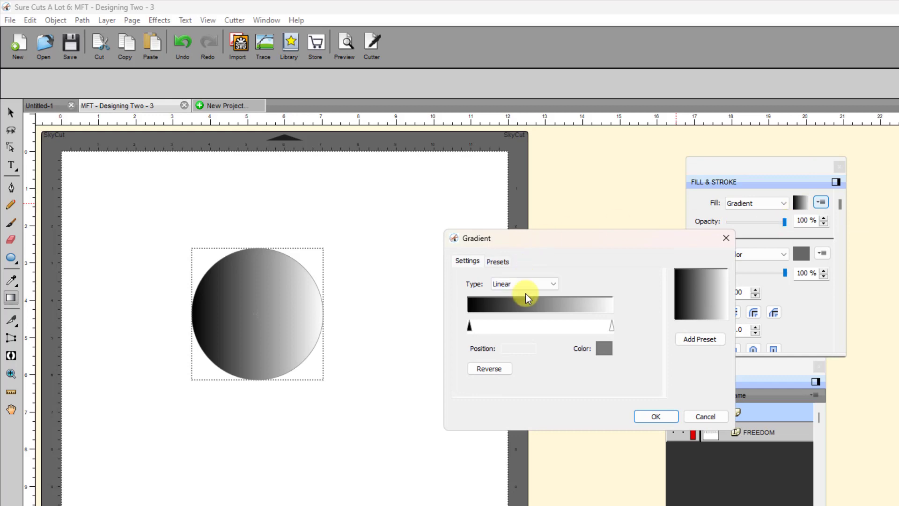
pyautogui.click(469, 327)
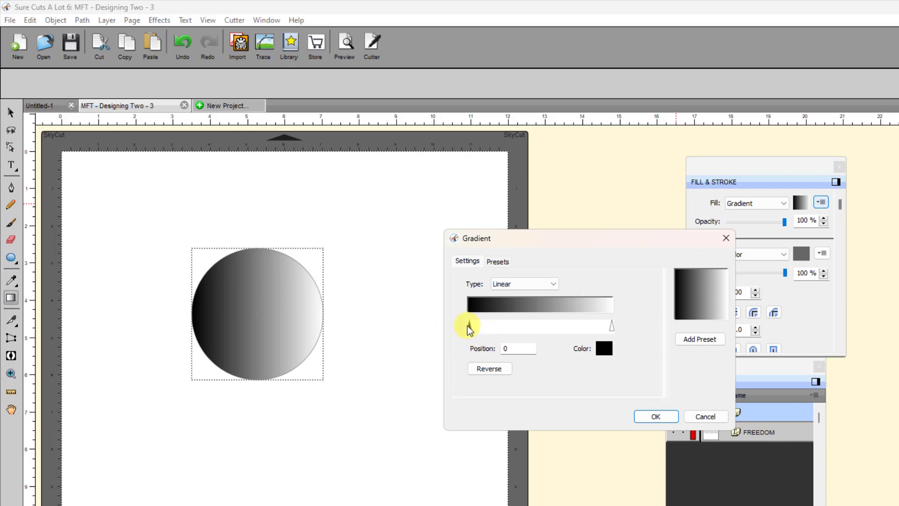
pyautogui.click(607, 348)
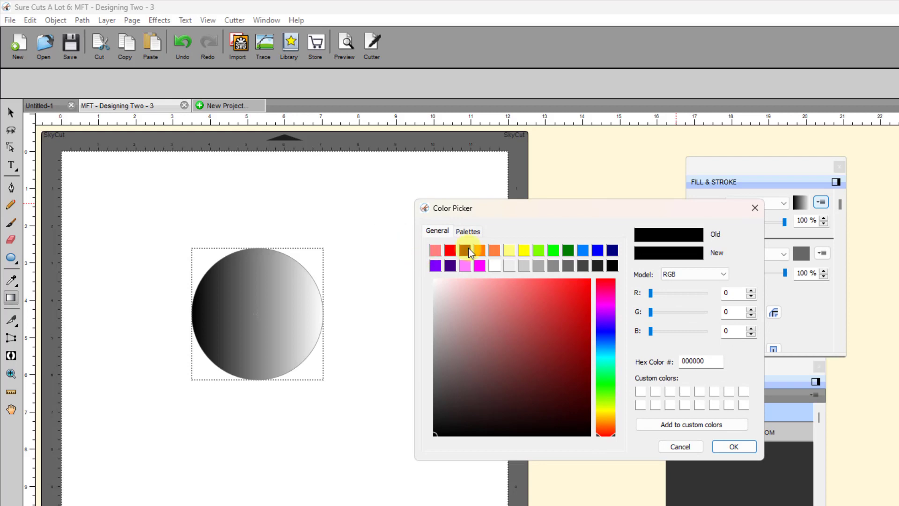
pyautogui.moveTo(564, 295); pyautogui.dragTo(583, 319)
pyautogui.click(729, 448)
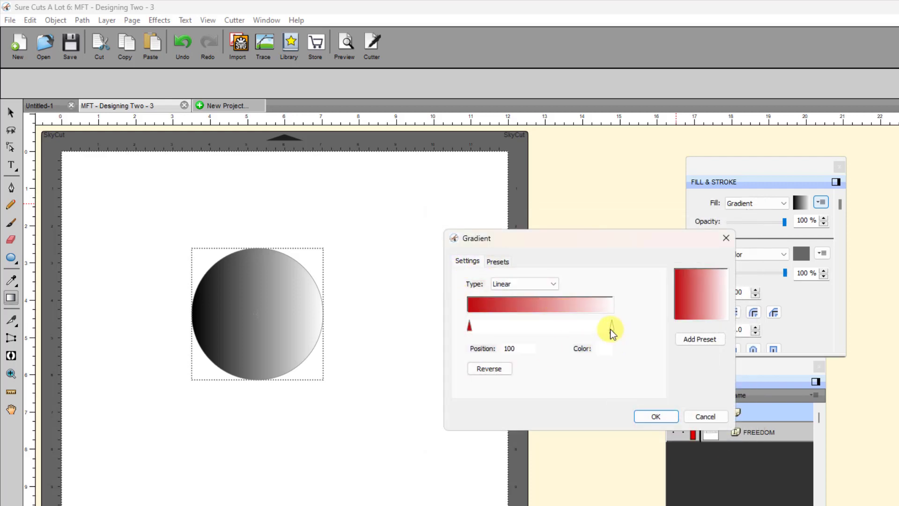
# Set the gradient's end color stop to the blue 3D3DB4
pyautogui.click(605, 348)
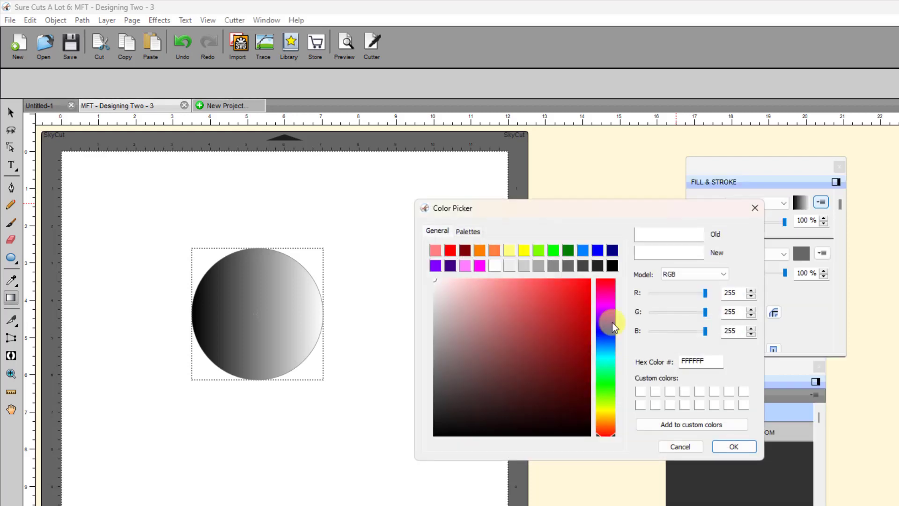
pyautogui.click(597, 250)
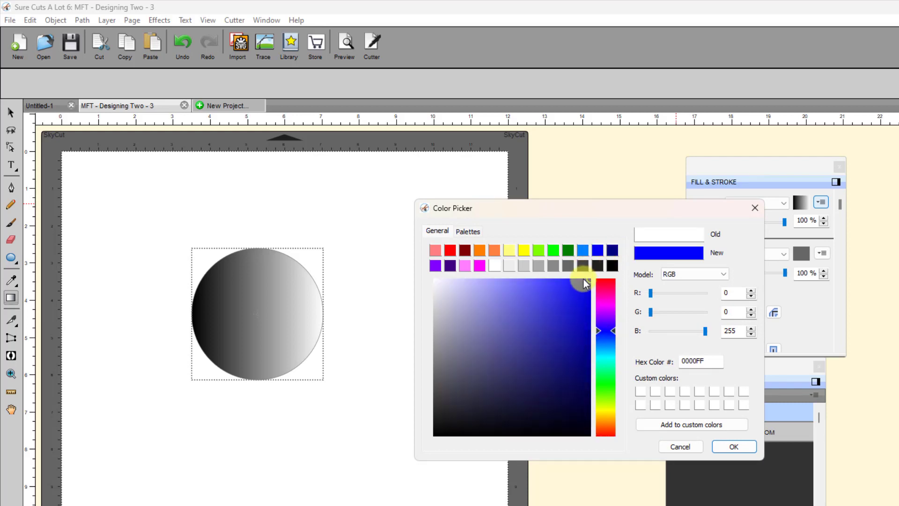
pyautogui.moveTo(583, 281); pyautogui.dragTo(538, 326)
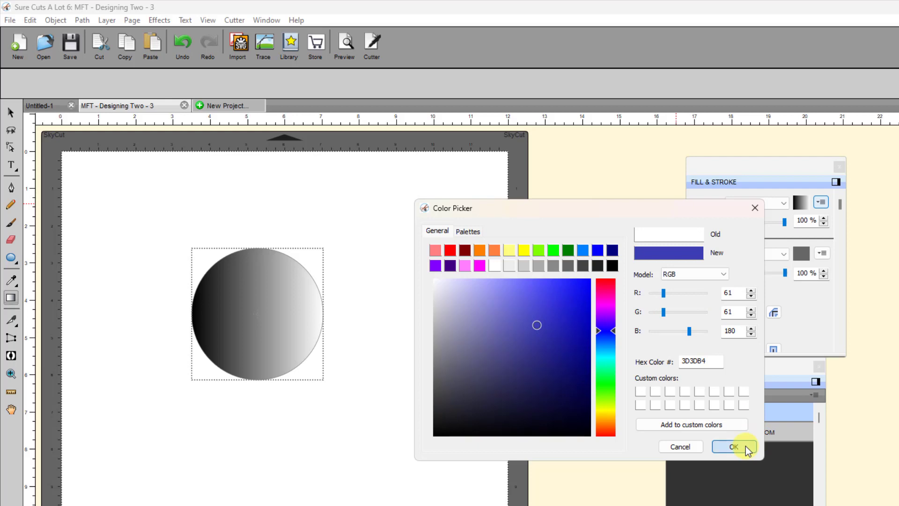
pyautogui.click(746, 446)
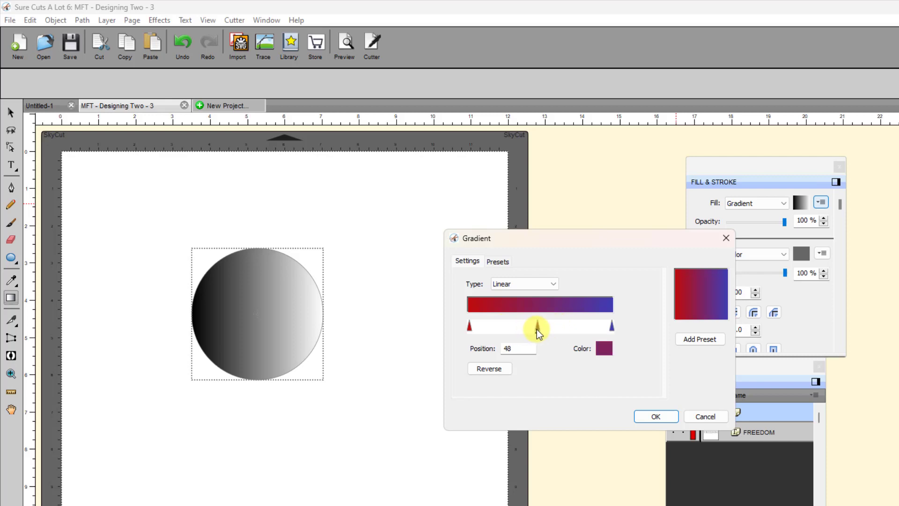
# Color the gradient's middle stop white, shift it just past the midpoint, and apply the gradient to the circle
pyautogui.click(604, 348)
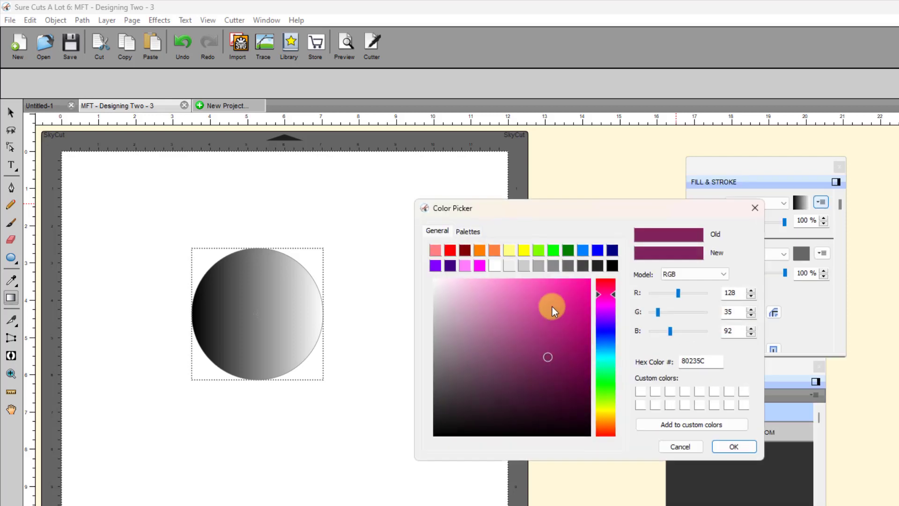
pyautogui.click(494, 266)
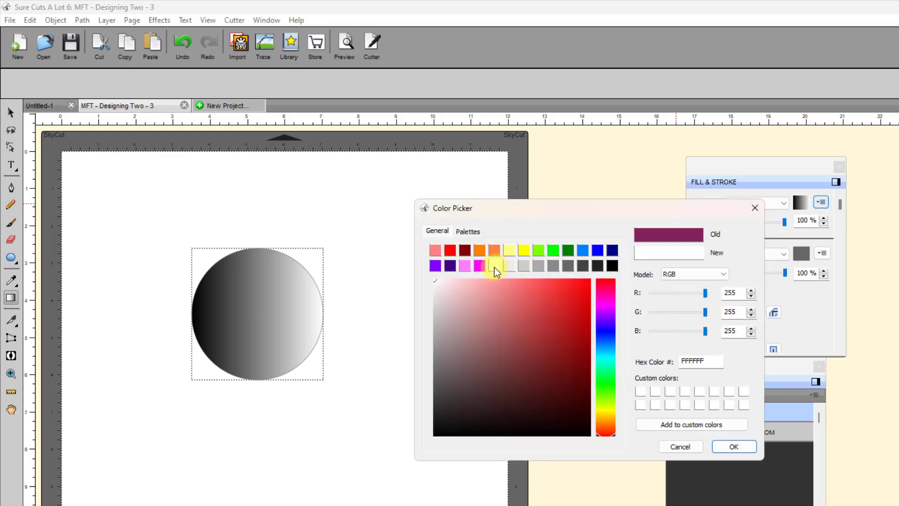
pyautogui.click(732, 445)
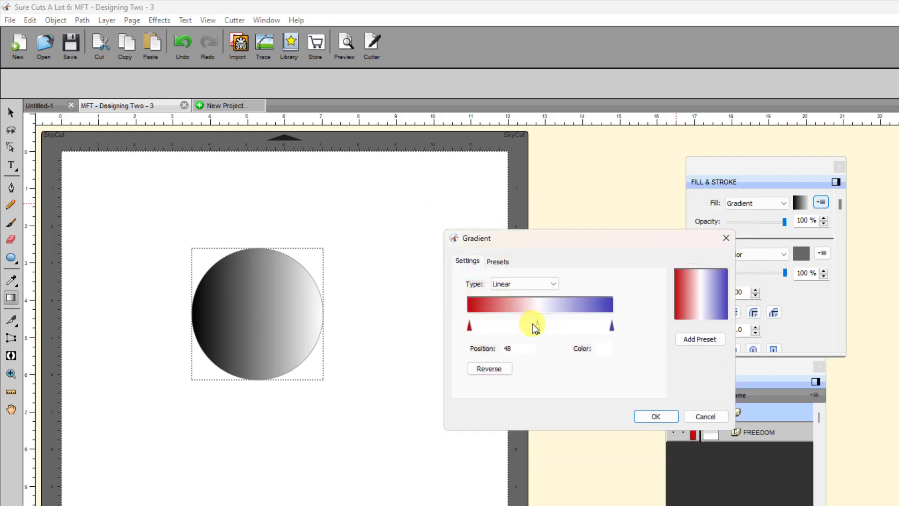
pyautogui.moveTo(536, 327)
pyautogui.mouseDown()
pyautogui.moveTo(494, 329)
pyautogui.moveTo(596, 335)
pyautogui.moveTo(513, 328)
pyautogui.moveTo(558, 328)
pyautogui.moveTo(538, 327)
pyautogui.moveTo(545, 333)
pyautogui.mouseUp()
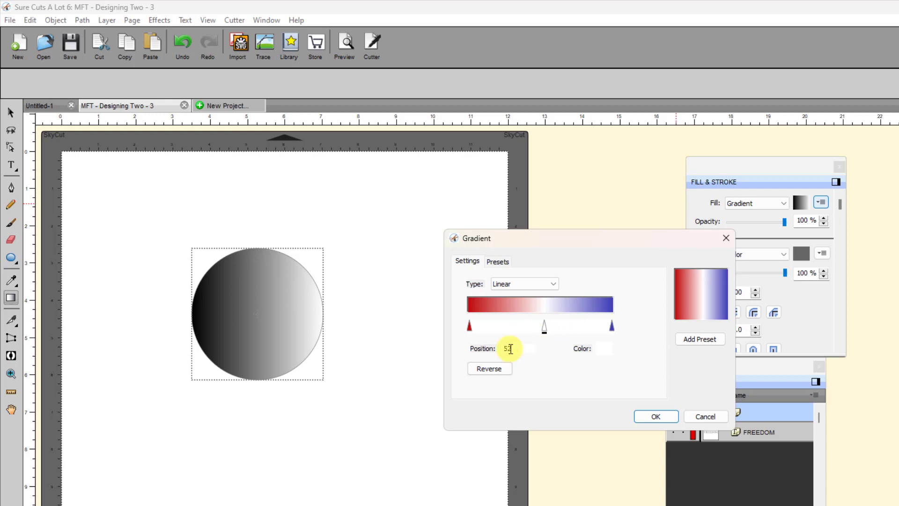
pyautogui.click(660, 421)
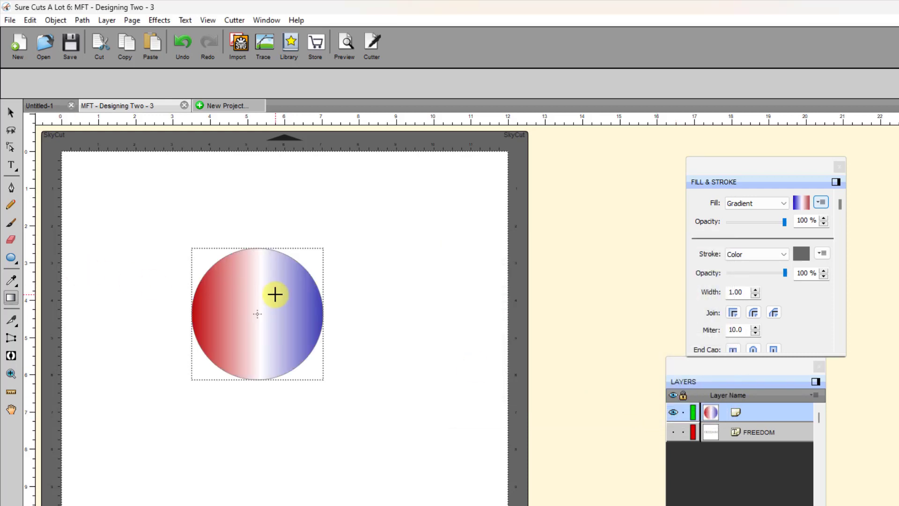
# Change the circle's gradient type to Radial and apply it
pyautogui.click(802, 204)
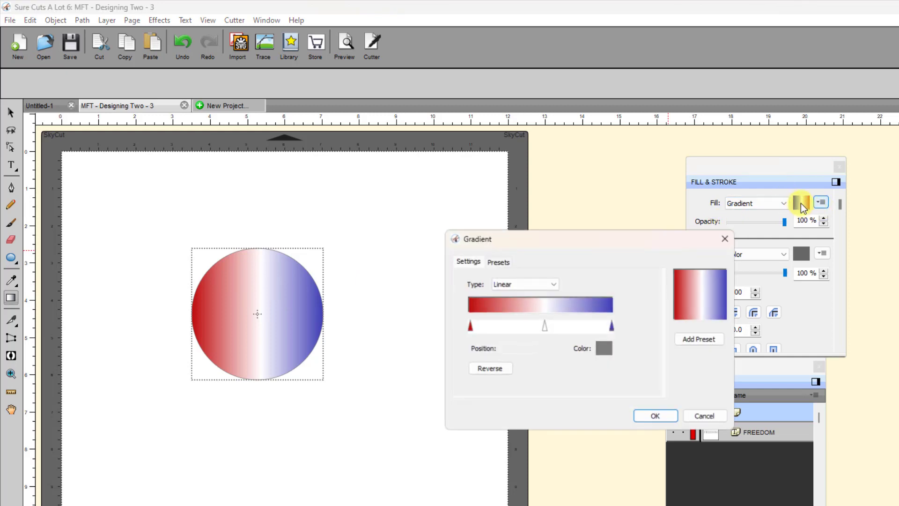
pyautogui.click(552, 283)
pyautogui.click(504, 303)
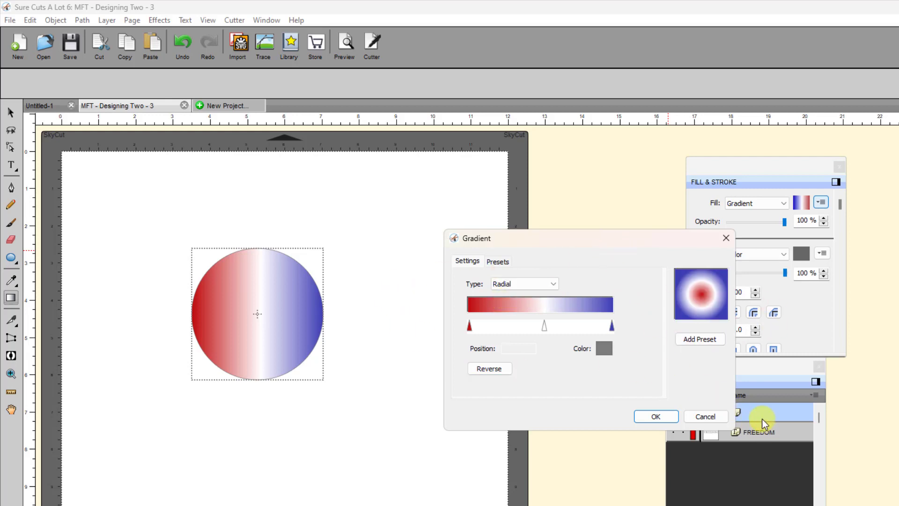
pyautogui.click(645, 414)
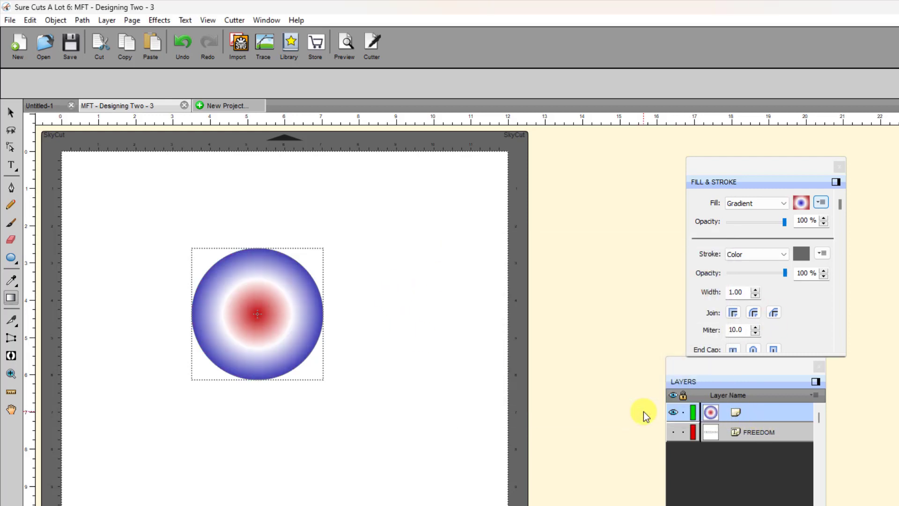
# Delete the gradient circle and show the hidden FREEDOM text layer
pyautogui.click(11, 112)
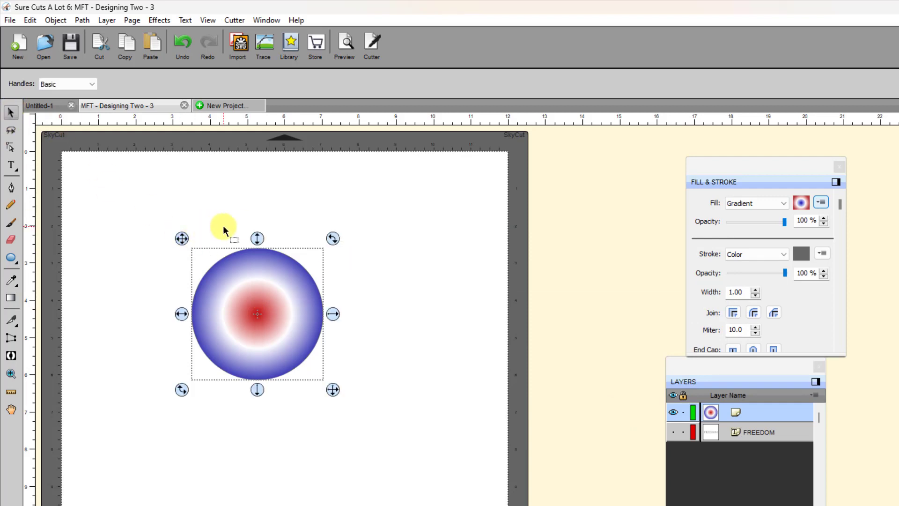
pyautogui.press('Delete')
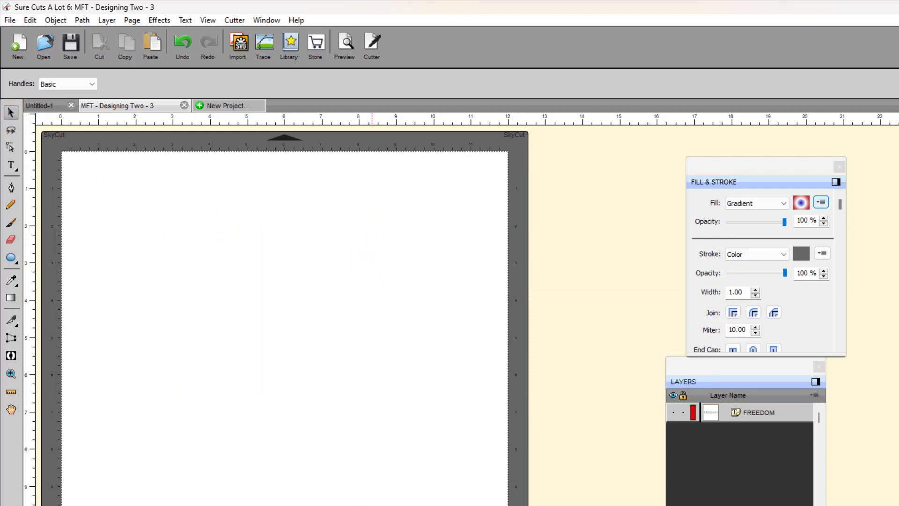
pyautogui.click(674, 412)
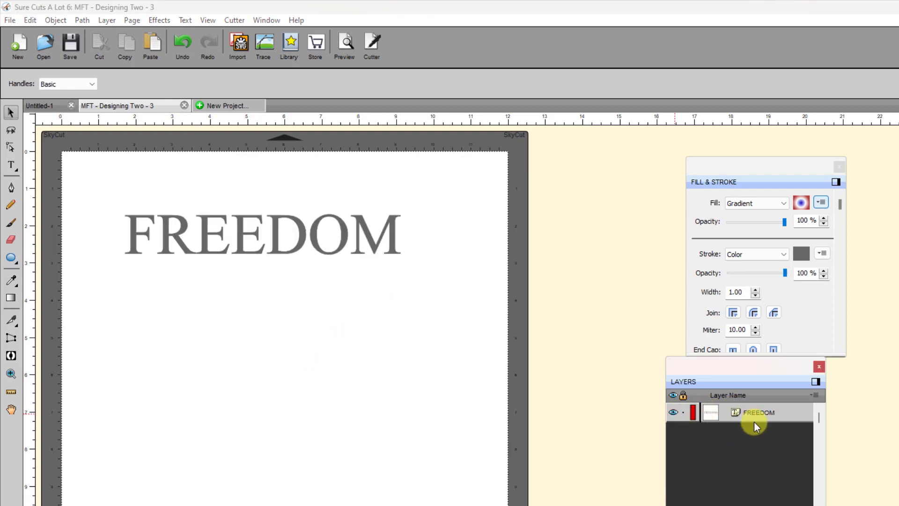
# Change the FREEDOM text's fill type to Gradient and open the gradient settings
pyautogui.click(396, 243)
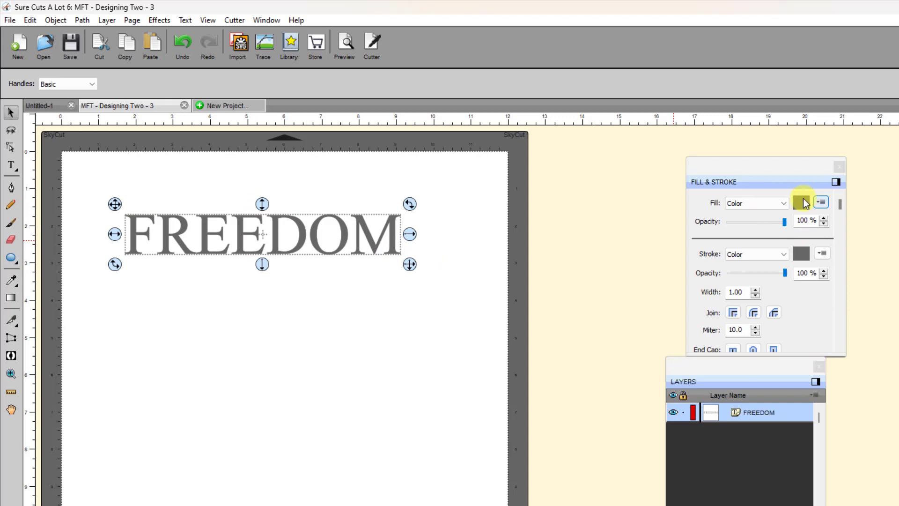
pyautogui.click(803, 203)
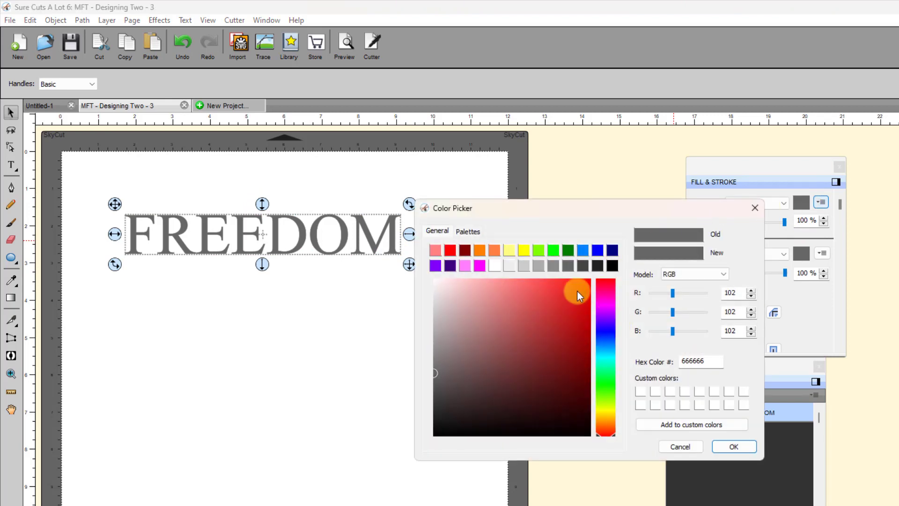
pyautogui.click(680, 446)
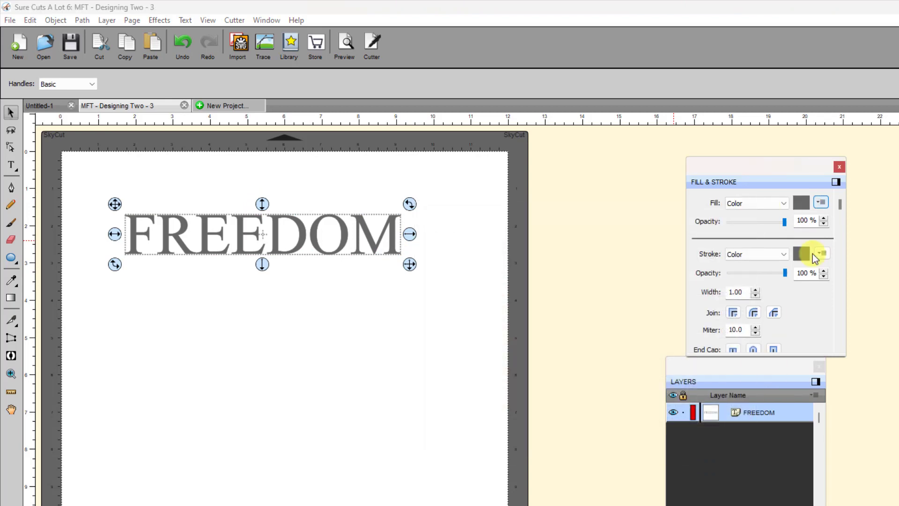
pyautogui.click(784, 203)
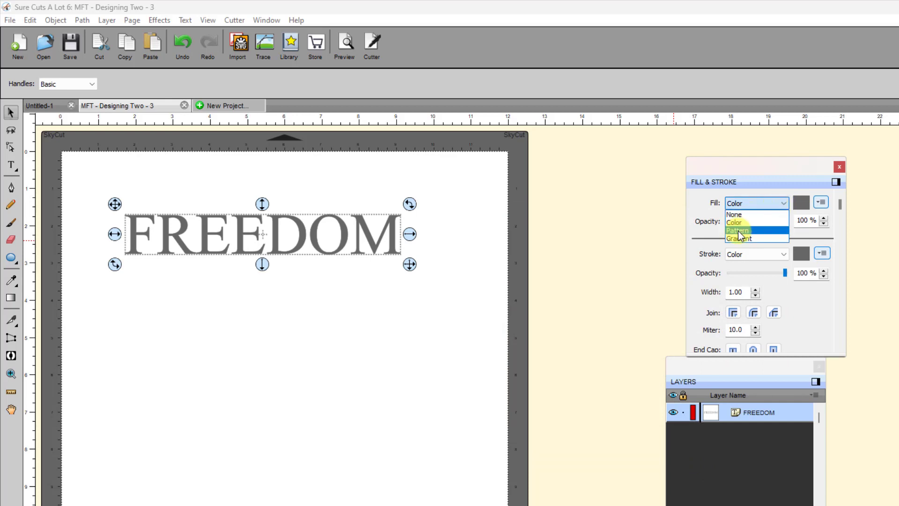
pyautogui.click(736, 238)
pyautogui.click(803, 206)
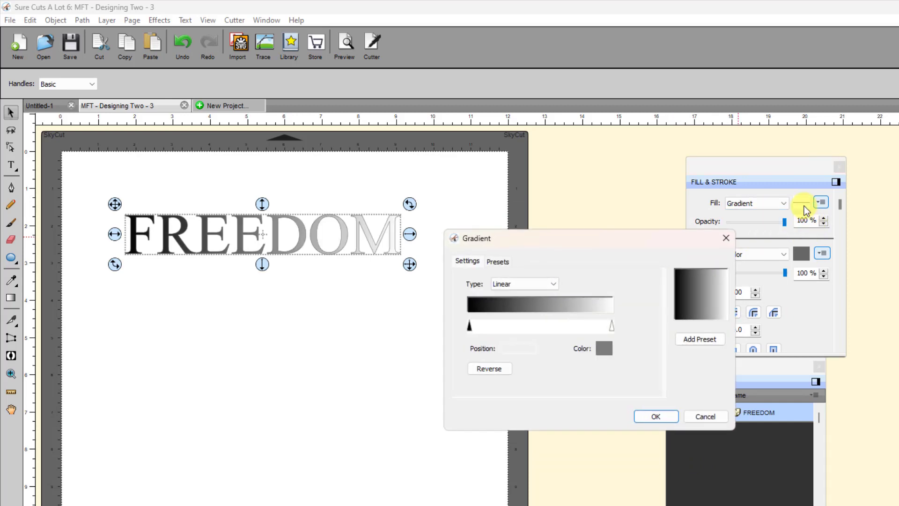
# Set the text gradient's start color stop to red FF0000
pyautogui.click(470, 326)
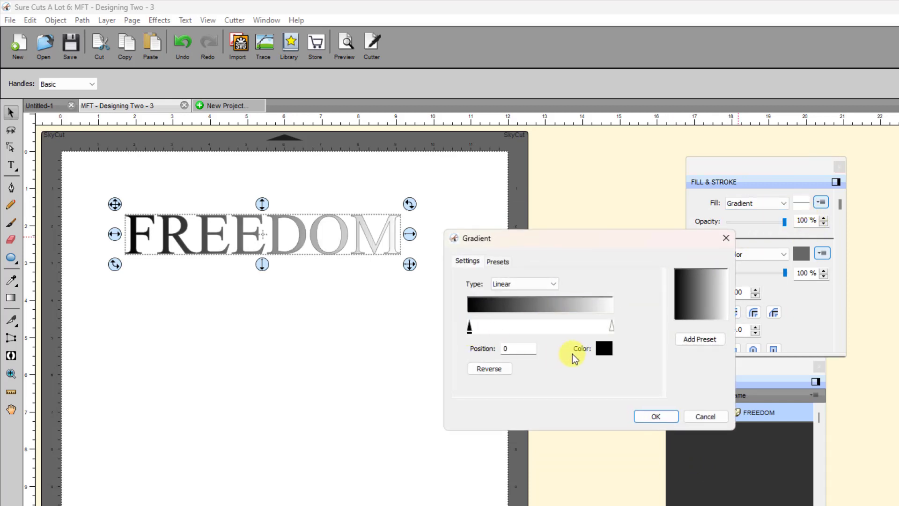
pyautogui.click(604, 348)
pyautogui.click(450, 250)
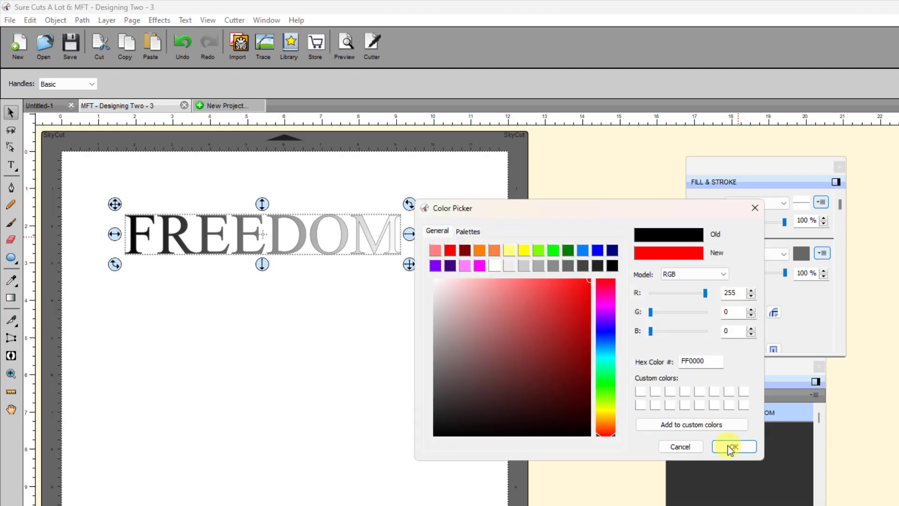
pyautogui.click(743, 446)
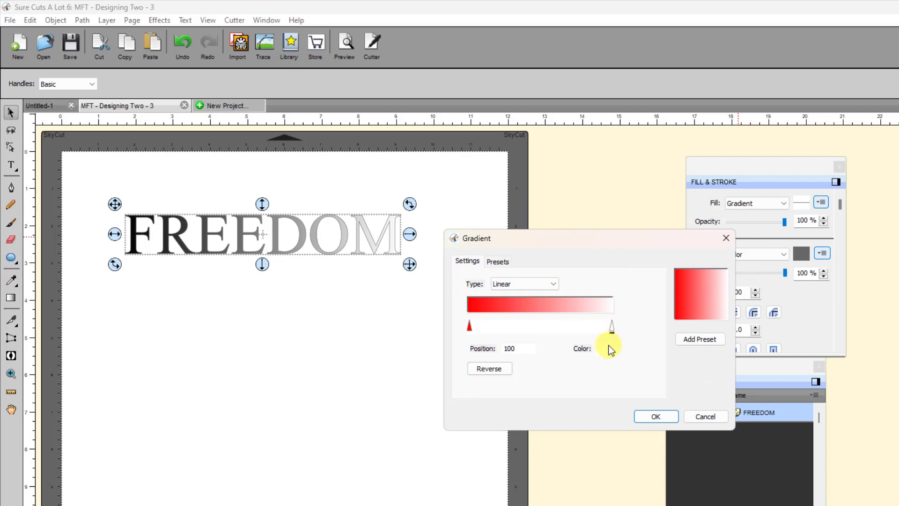
# Set the text gradient's end color stop to blue 0000FF
pyautogui.click(609, 348)
pyautogui.click(598, 250)
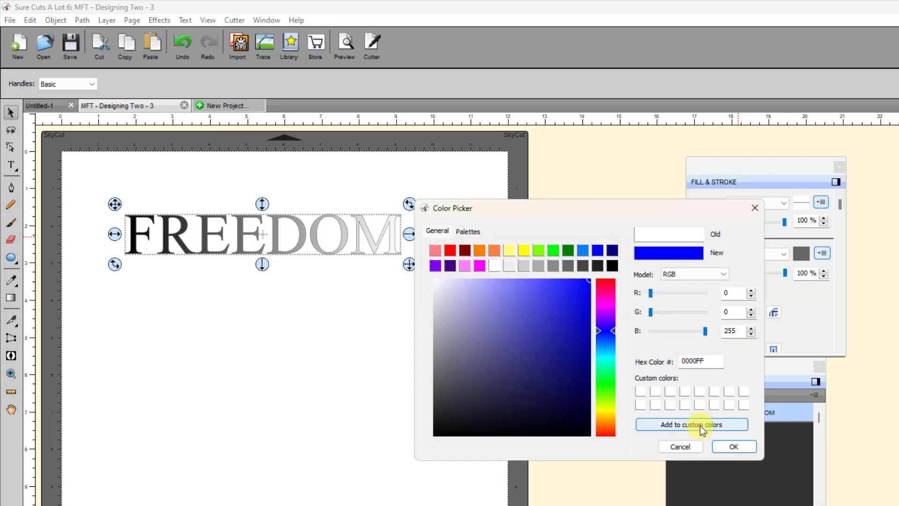
pyautogui.press('Return')
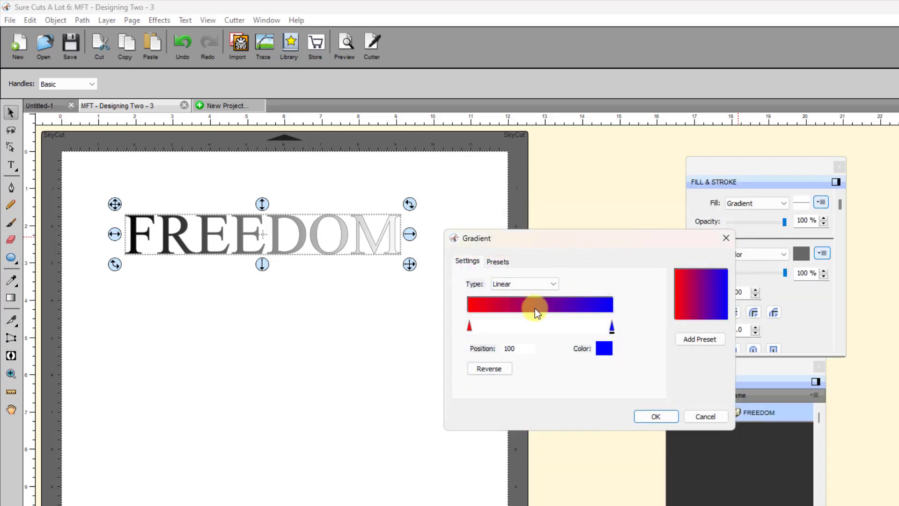
# Add intermediate stops to the red-to-blue gradient and color the one at position 27 white
pyautogui.click(545, 328)
pyautogui.moveTo(544, 327); pyautogui.dragTo(507, 327)
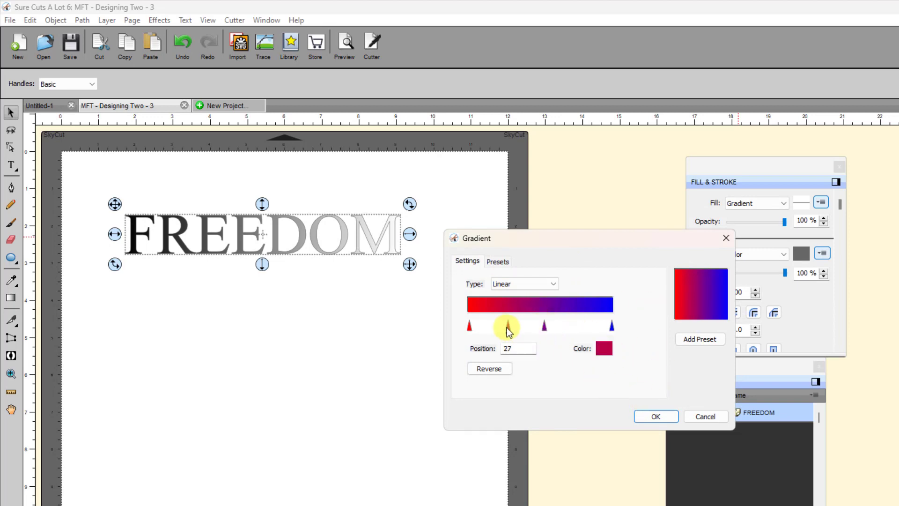
pyautogui.click(607, 350)
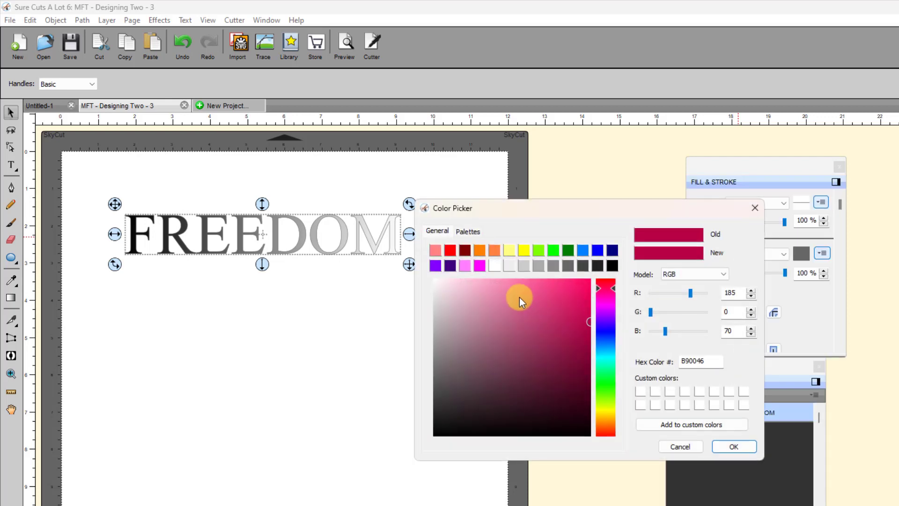
pyautogui.click(498, 263)
pyautogui.click(733, 446)
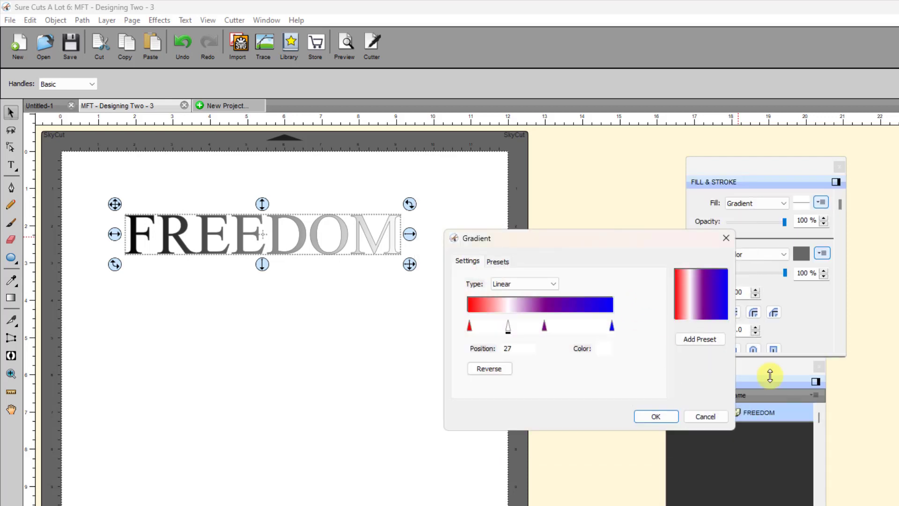
# Remove the purple stop, shift the white stop to position 51, and apply the gradient to the FREEDOM text
pyautogui.click(550, 334)
pyautogui.moveTo(546, 331); pyautogui.dragTo(550, 409)
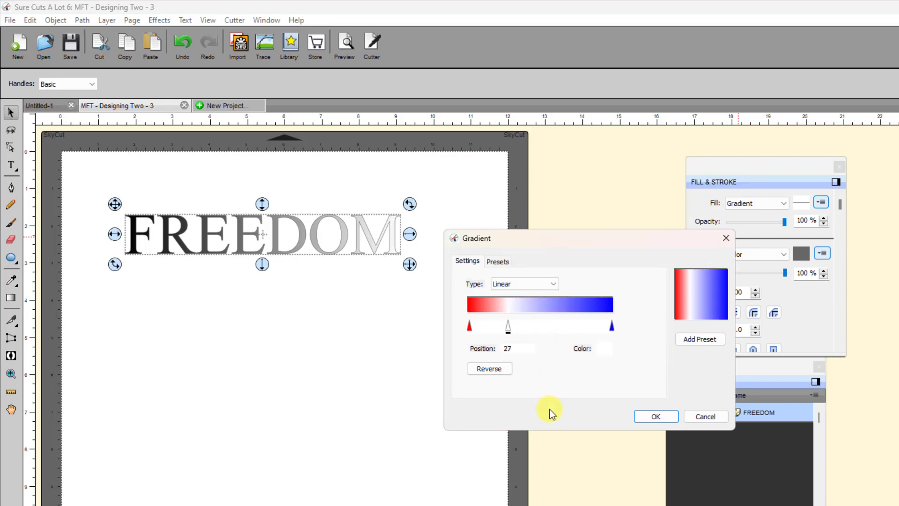
pyautogui.moveTo(509, 328); pyautogui.dragTo(545, 336)
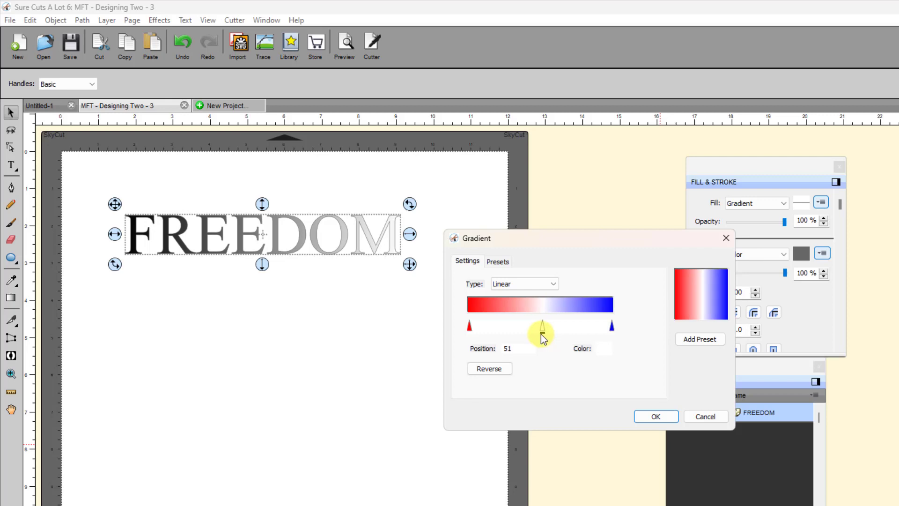
pyautogui.click(655, 416)
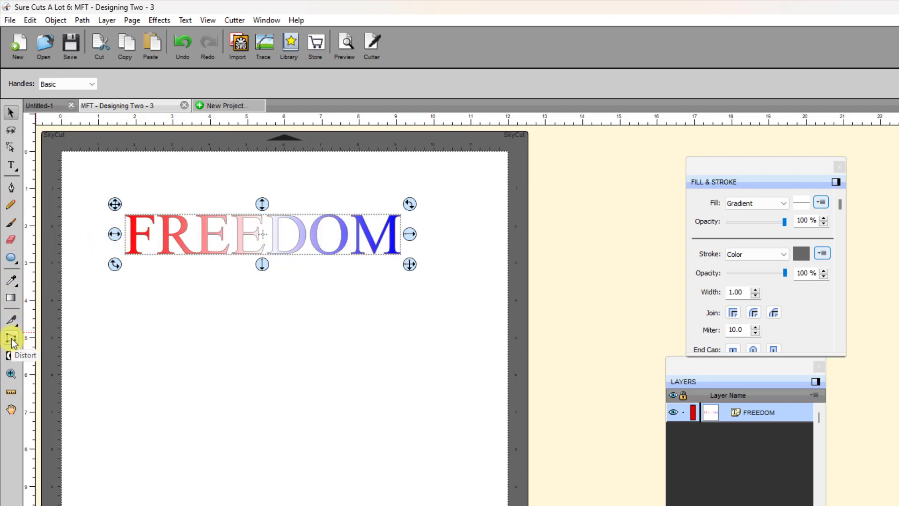
# Redraw the FREEDOM text's gradient with the Gradient tool from right to left, and again from bottom to top
pyautogui.click(13, 302)
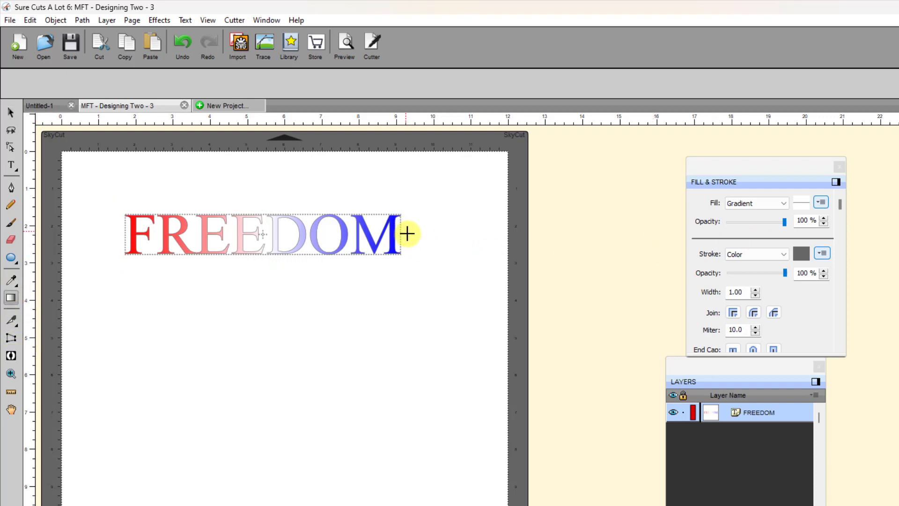
pyautogui.moveTo(402, 234); pyautogui.dragTo(120, 232)
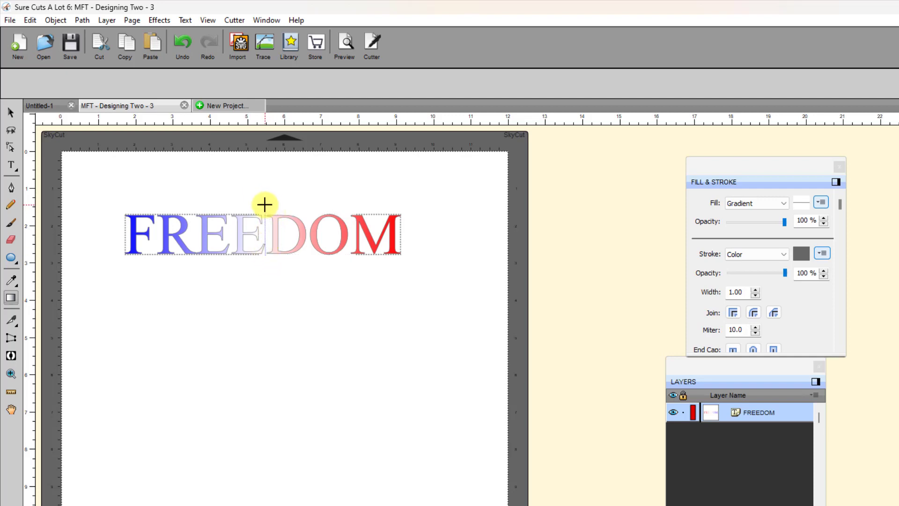
pyautogui.moveTo(266, 256); pyautogui.dragTo(265, 204)
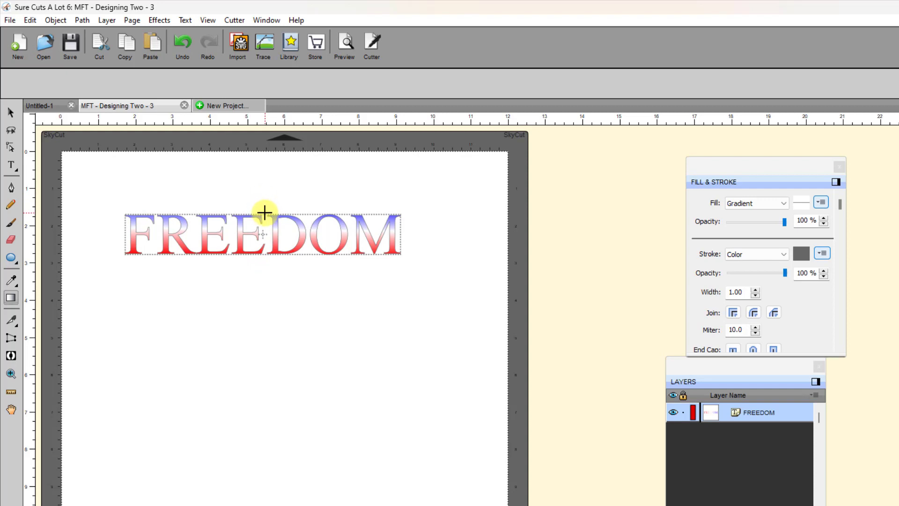
# Redraw the text's vertical gradient downward, upward starting well below the letters, and finally upward across just the letters' height
pyautogui.moveTo(264, 213); pyautogui.dragTo(265, 258)
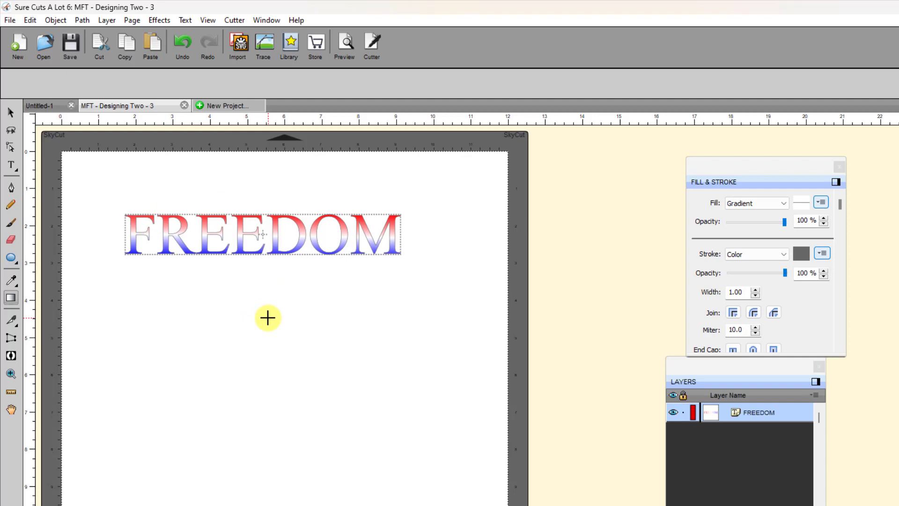
pyautogui.moveTo(268, 318); pyautogui.dragTo(269, 195)
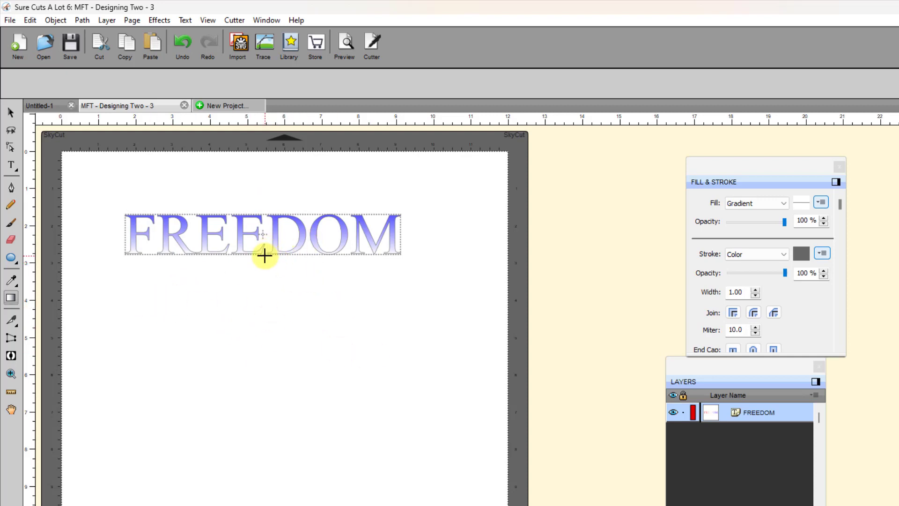
pyautogui.moveTo(265, 254); pyautogui.dragTo(264, 209)
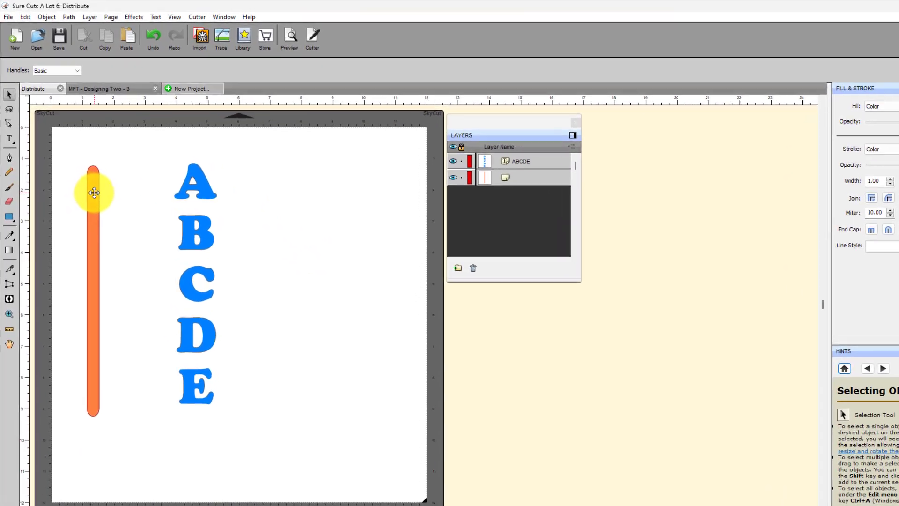
# Split the vertical ABCDE text in the Distribute project into individual letters with Split All
pyautogui.click(84, 173)
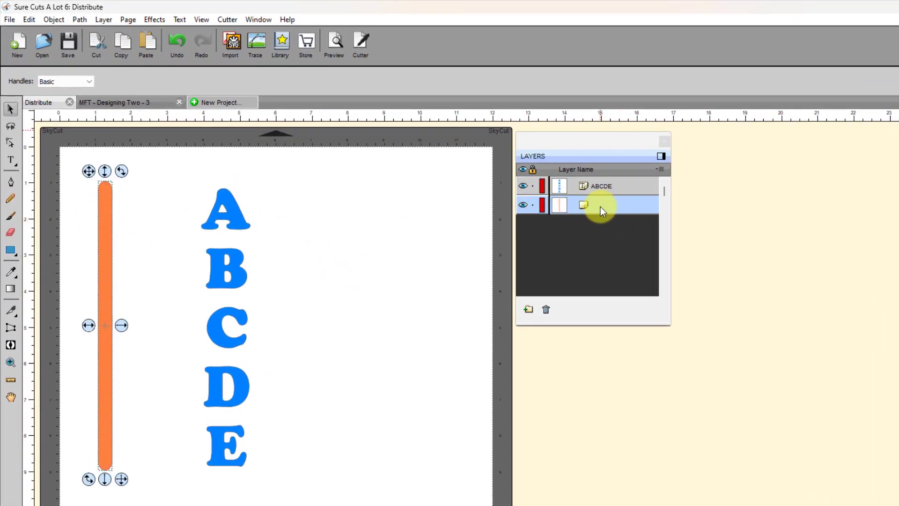
pyautogui.click(234, 225)
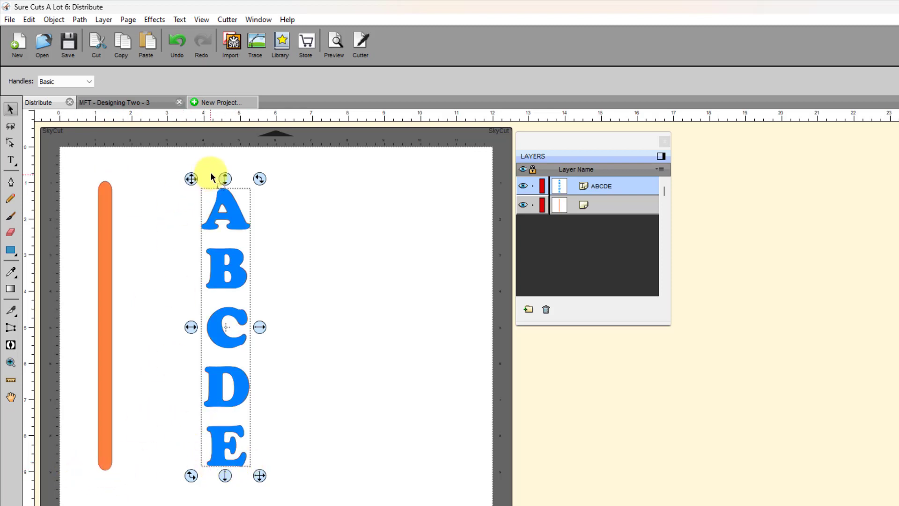
pyautogui.click(177, 19)
pyautogui.moveTo(214, 64)
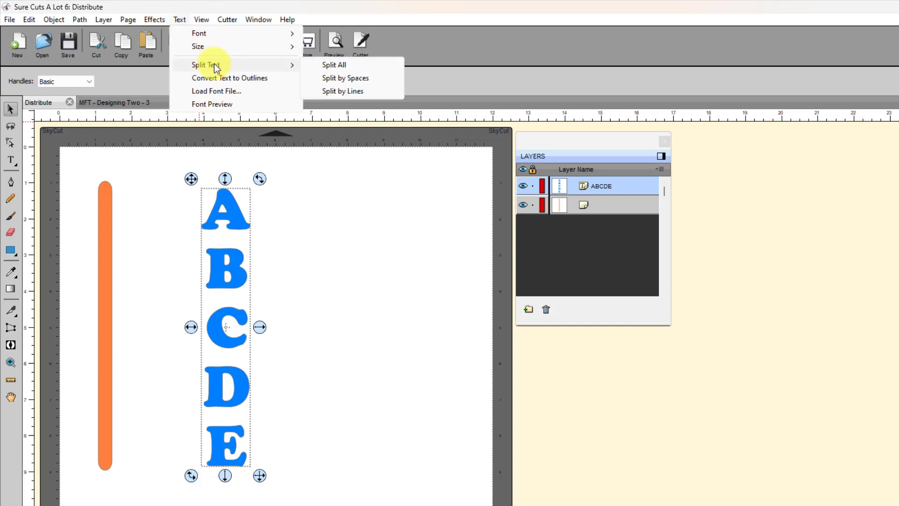
pyautogui.click(329, 66)
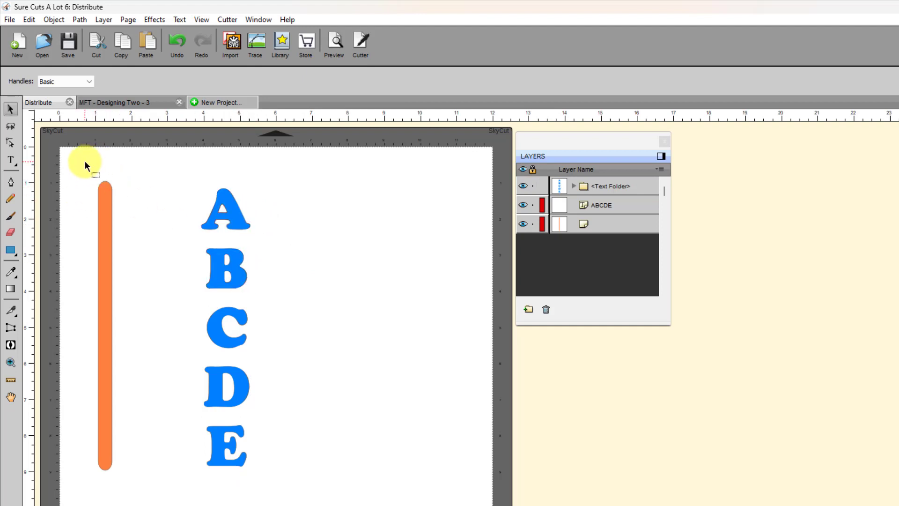
# Delete the empty ABCDE text layer, keeping the text folder and the orange bar's layer
pyautogui.moveTo(86, 161); pyautogui.dragTo(309, 494)
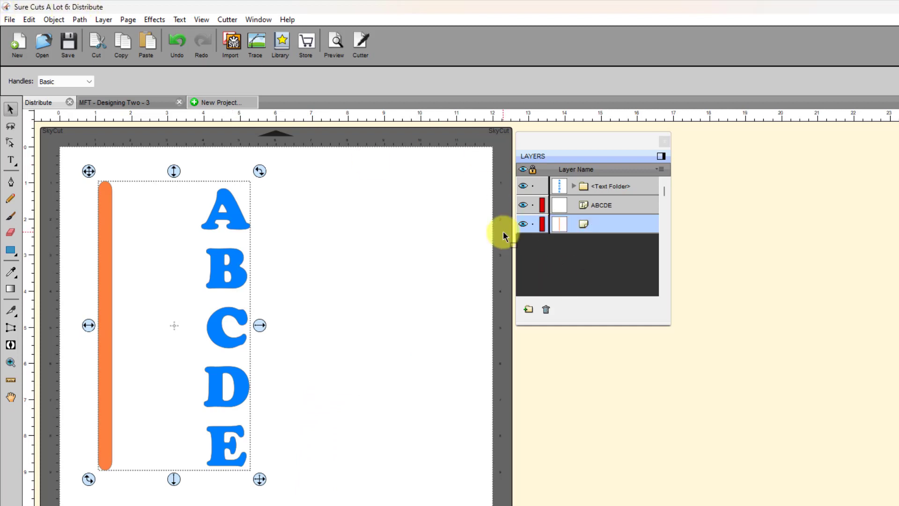
pyautogui.click(605, 185)
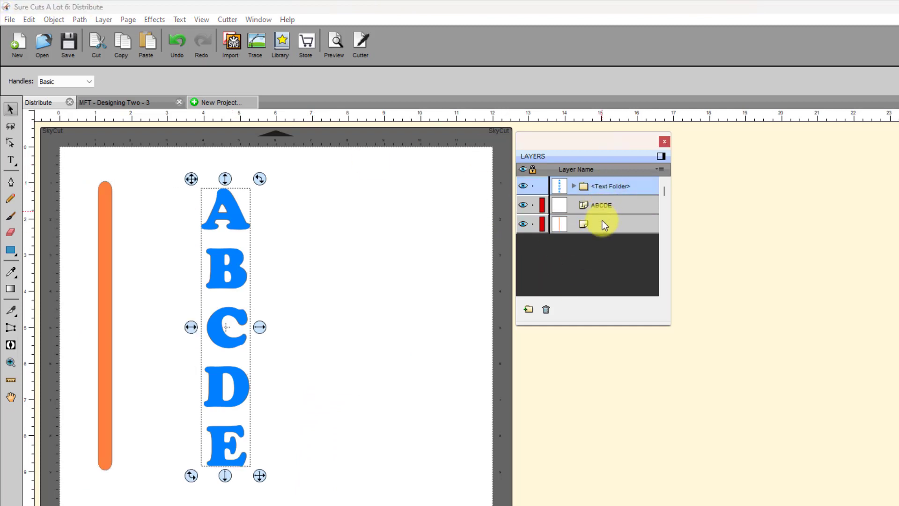
pyautogui.moveTo(603, 207); pyautogui.dragTo(633, 196)
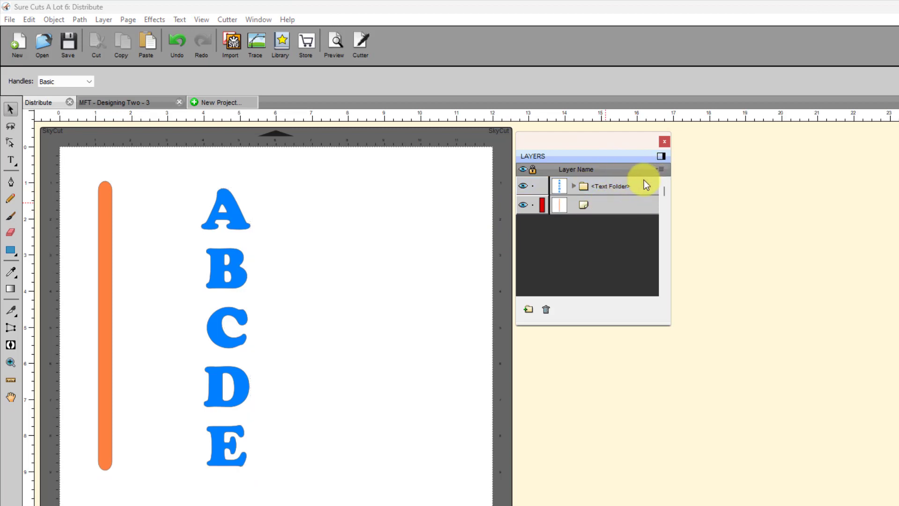
# Distribute the letters' spacing vertically along the orange bar using Distribute Space Vertically with Distribute to Selection Below
pyautogui.moveTo(66, 160); pyautogui.dragTo(352, 504)
pyautogui.click(53, 20)
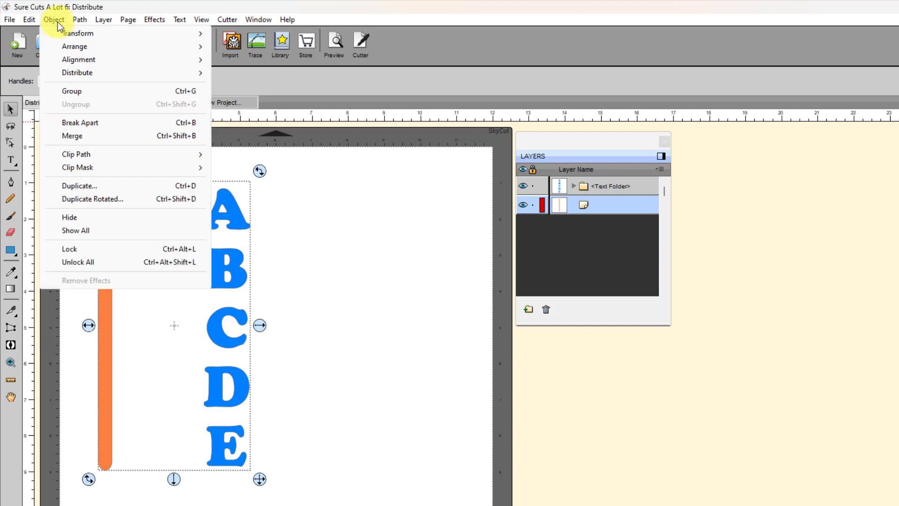
pyautogui.moveTo(69, 72)
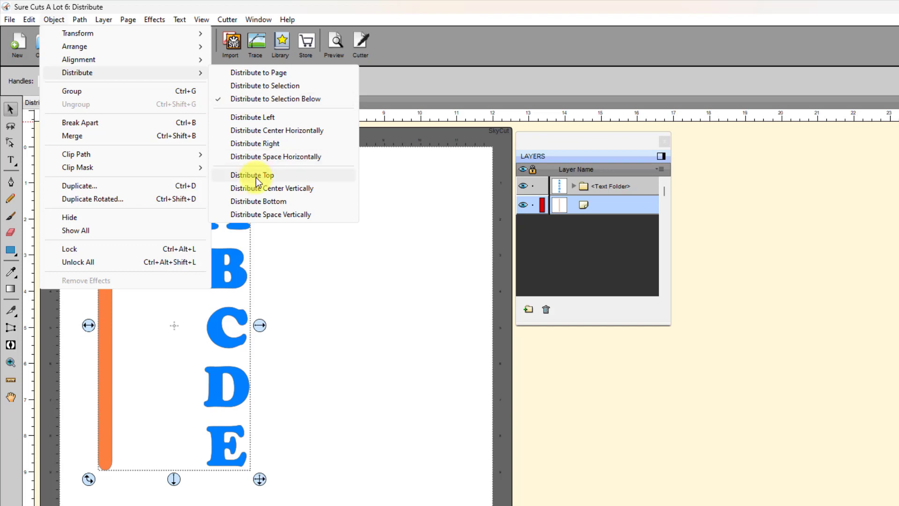
pyautogui.click(274, 215)
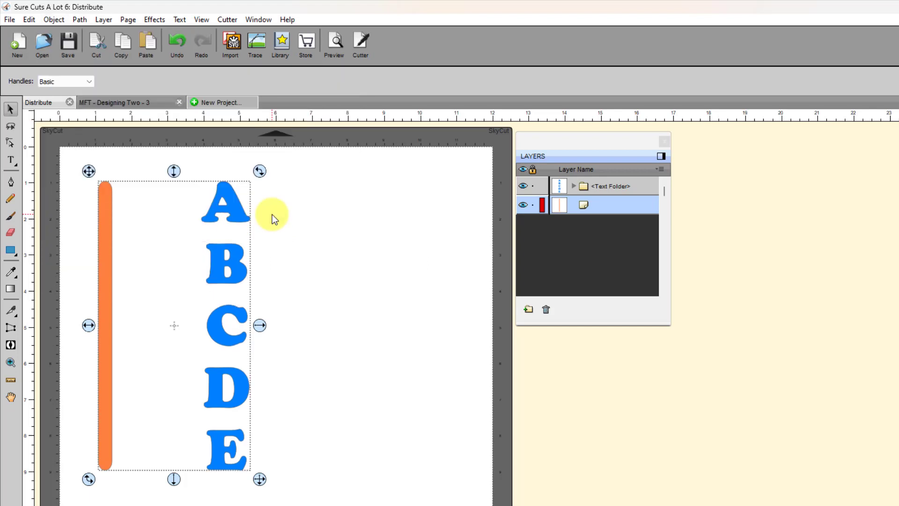
# Select only the five letters and align their left edges to the selection
pyautogui.click(201, 181)
pyautogui.moveTo(174, 166); pyautogui.dragTo(299, 489)
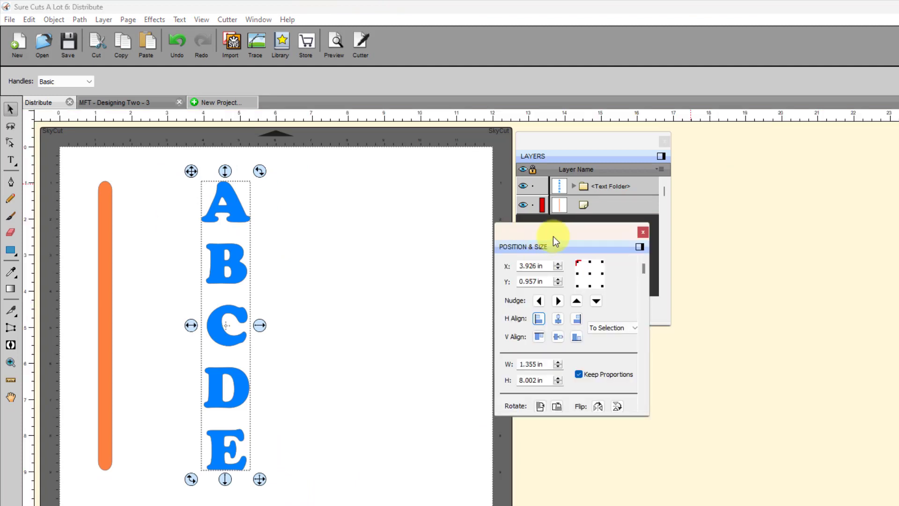
pyautogui.moveTo(553, 237); pyautogui.dragTo(575, 349)
pyautogui.click(562, 432)
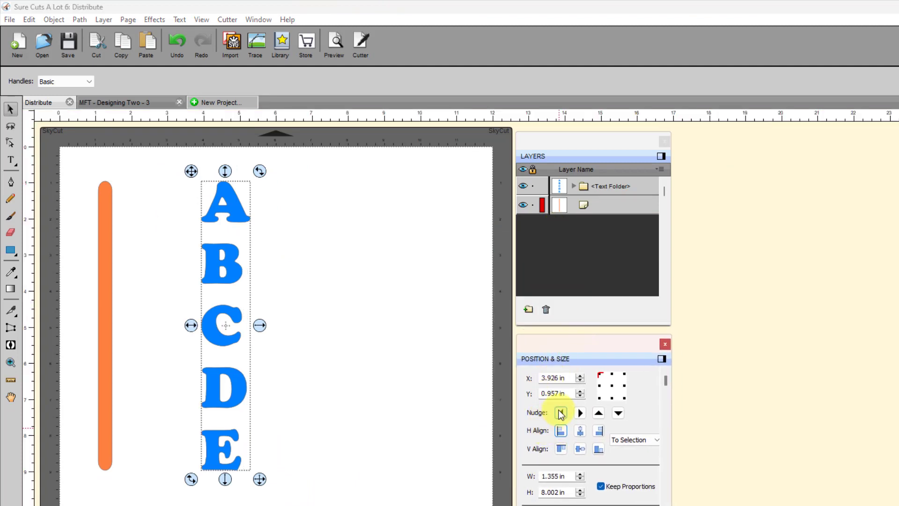
# Nudge the column of letters slightly left to X 3.916 in
pyautogui.click(560, 412)
pyautogui.press('Left')
pyautogui.press('Left')
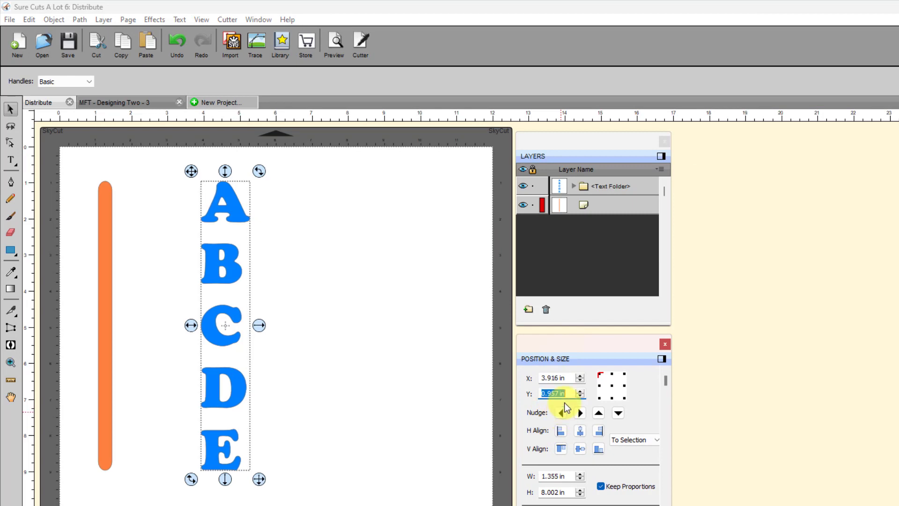
# Select the column of five letters and nudge it left until the letters' left edges overlap the orange bar
pyautogui.moveTo(436, 504)
pyautogui.mouseDown()
pyautogui.moveTo(98, 204)
pyautogui.moveTo(172, 153)
pyautogui.mouseUp()
pyautogui.press('Left')
pyautogui.press('Left')
pyautogui.press('Left')
pyautogui.press('Left')
pyautogui.press('Left')
pyautogui.press('Left')
pyautogui.press('Left')
pyautogui.press('Left')
pyautogui.press('Left')
pyautogui.press('Left')
pyautogui.press('Left')
pyautogui.press('Left')
pyautogui.press('Left')
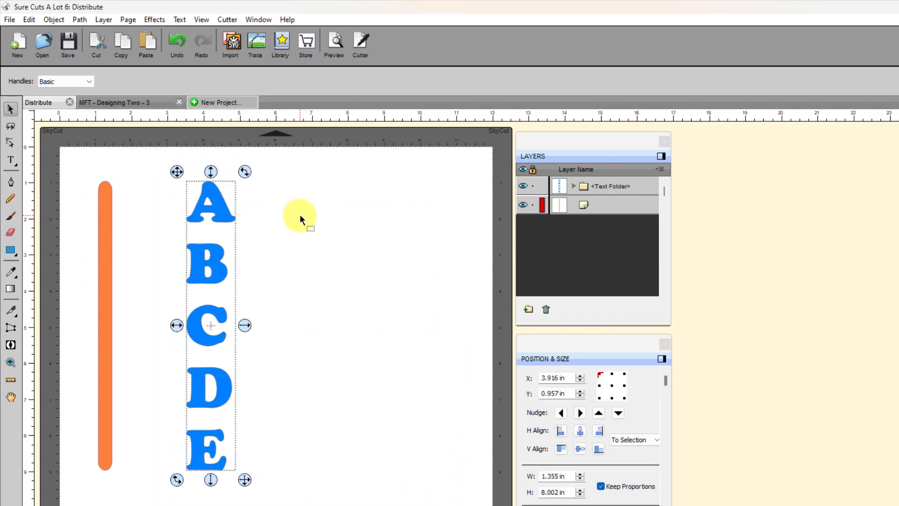
pyautogui.press('Left')
pyautogui.press('Left')
pyautogui.press('Left')
pyautogui.press('Left')
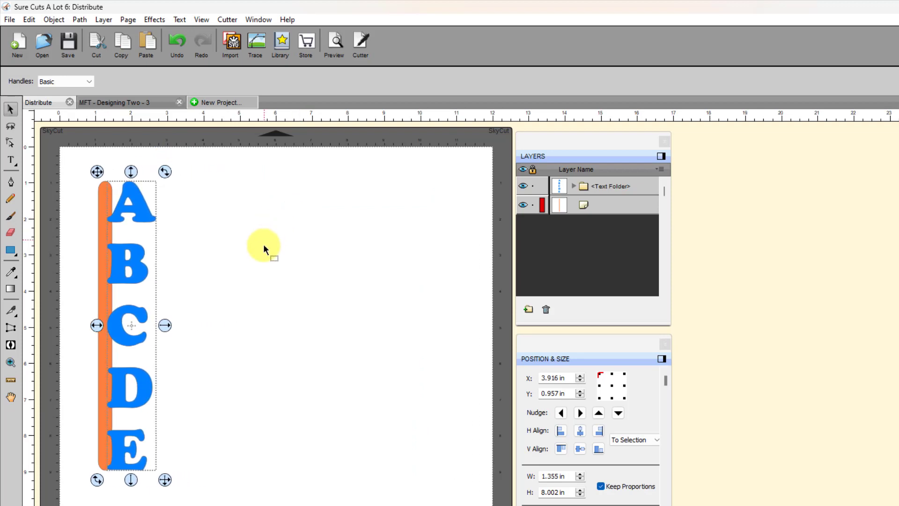
# Select the letters together with the orange bar and unite them into one shape with Union
pyautogui.moveTo(231, 498)
pyautogui.mouseDown()
pyautogui.moveTo(50, 220)
pyautogui.moveTo(48, 128)
pyautogui.mouseUp()
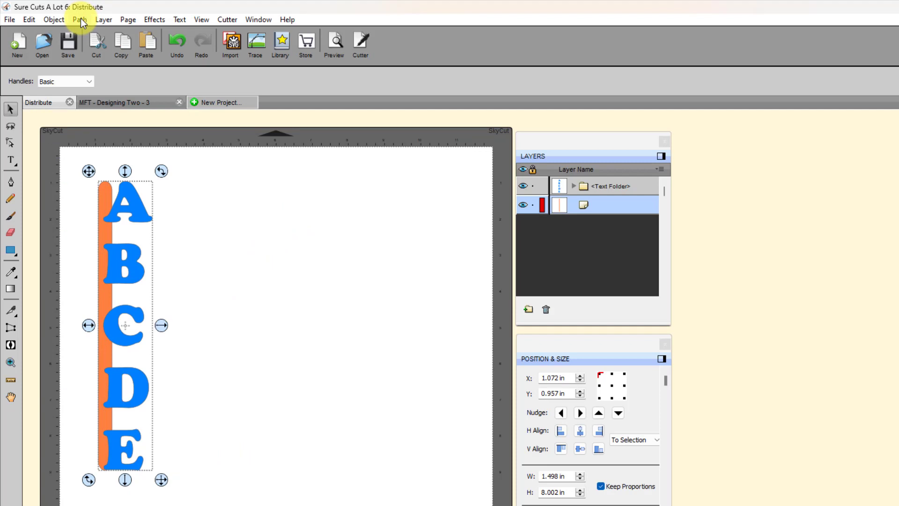
pyautogui.click(81, 20)
pyautogui.click(104, 31)
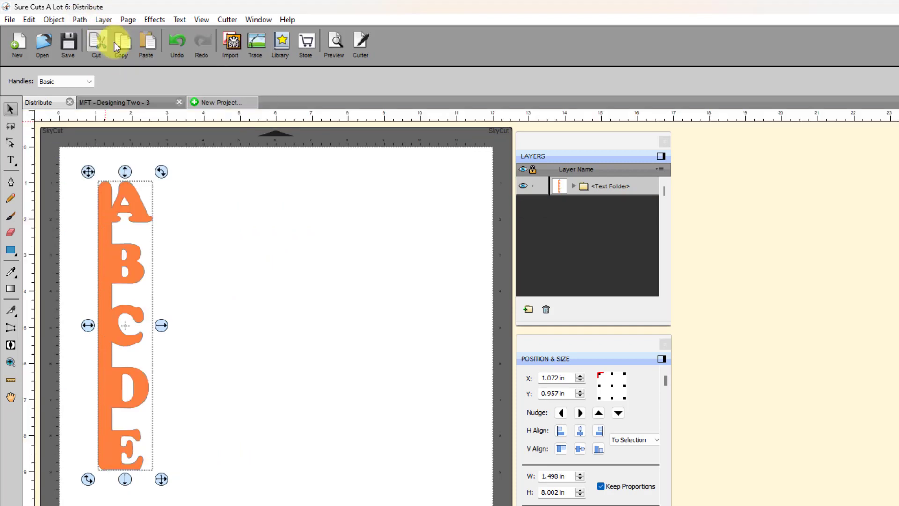
pyautogui.click(317, 348)
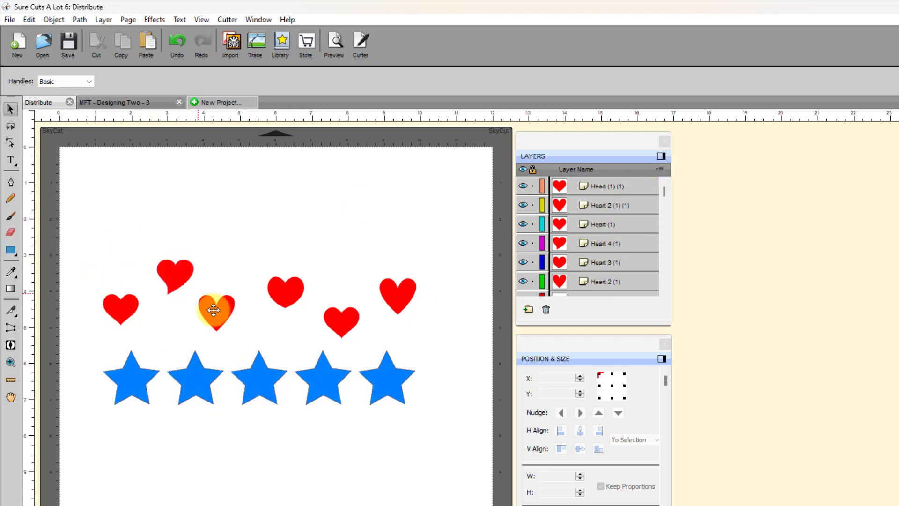
# Select all the hearts with the star group and apply Distribute Space Horizontally using Distribute to Selection Below
pyautogui.moveTo(664, 187); pyautogui.dragTo(599, 279)
pyautogui.click(601, 262)
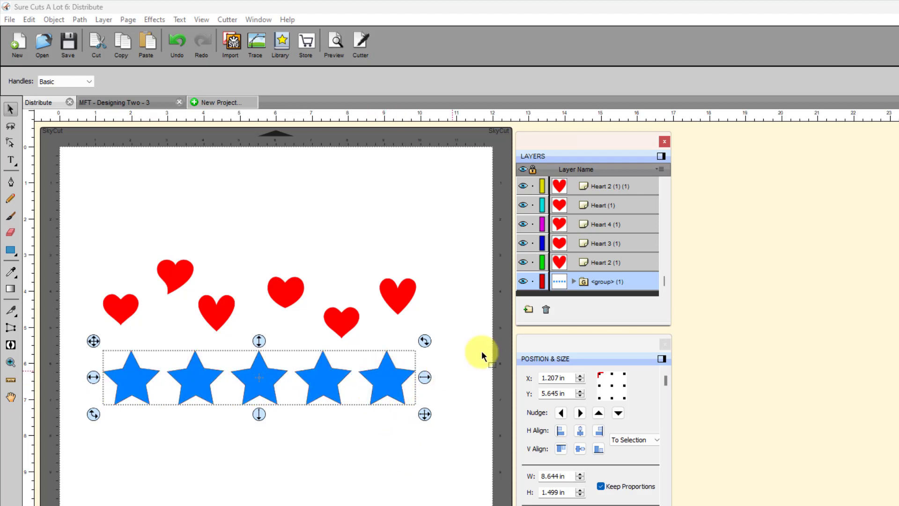
pyautogui.moveTo(77, 226); pyautogui.dragTo(470, 501)
pyautogui.click(81, 21)
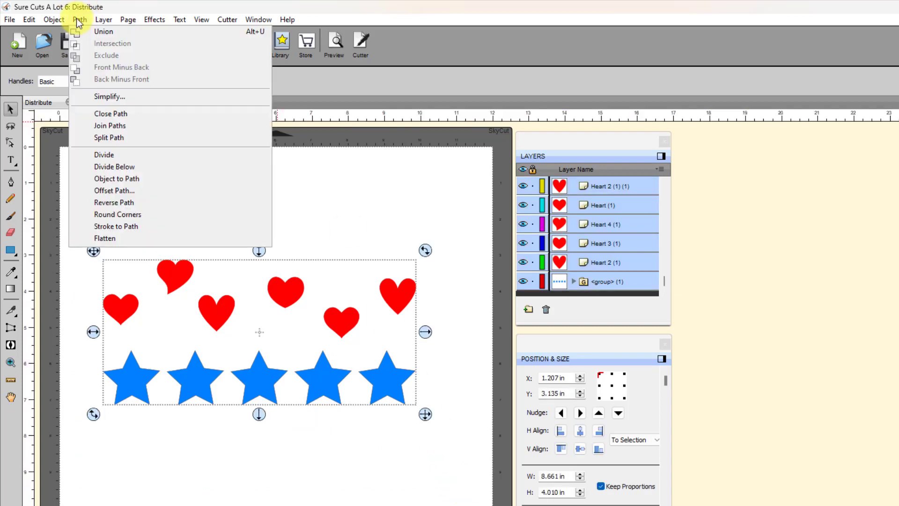
pyautogui.moveTo(47, 22)
pyautogui.moveTo(65, 77)
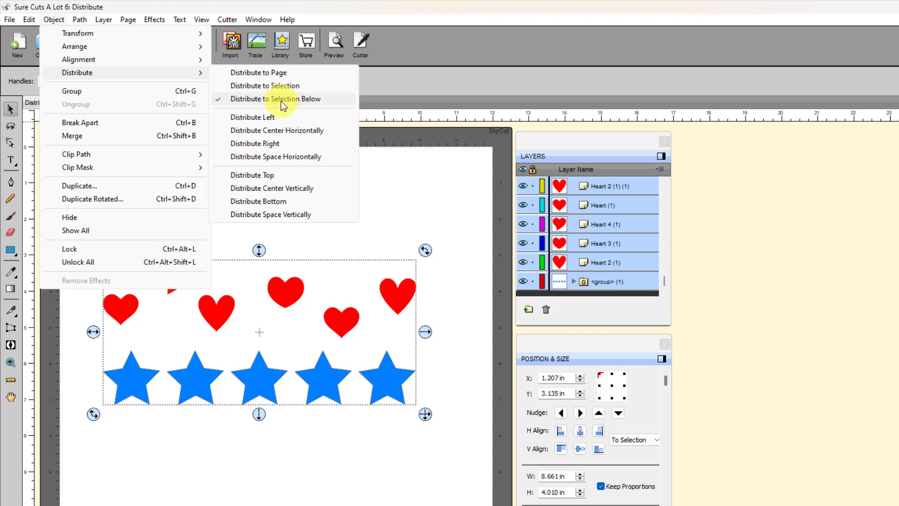
pyautogui.click(270, 158)
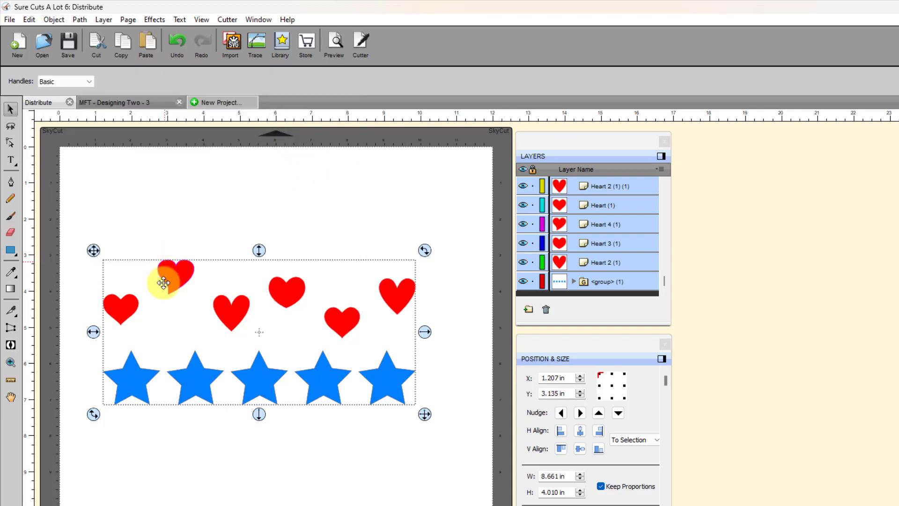
# Select only the six hearts and align their bottom edges to the selection
pyautogui.click(119, 235)
pyautogui.moveTo(76, 225); pyautogui.dragTo(454, 346)
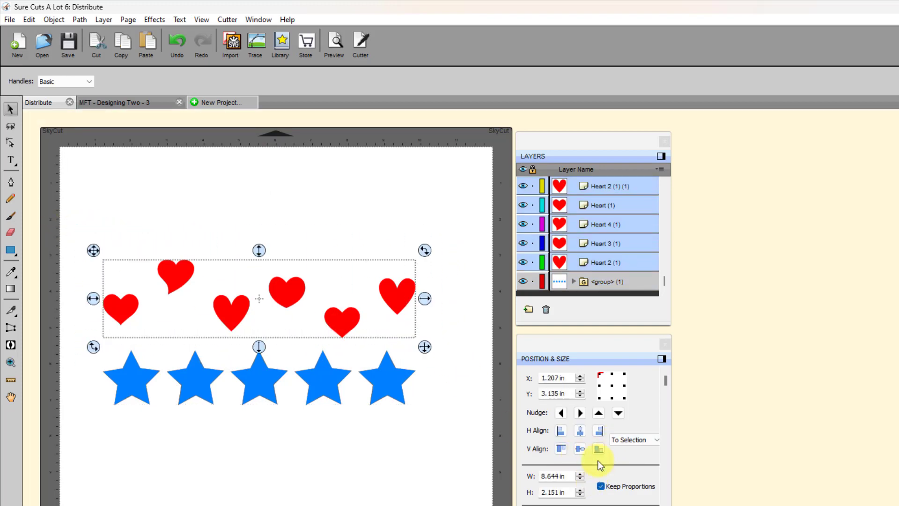
pyautogui.click(599, 450)
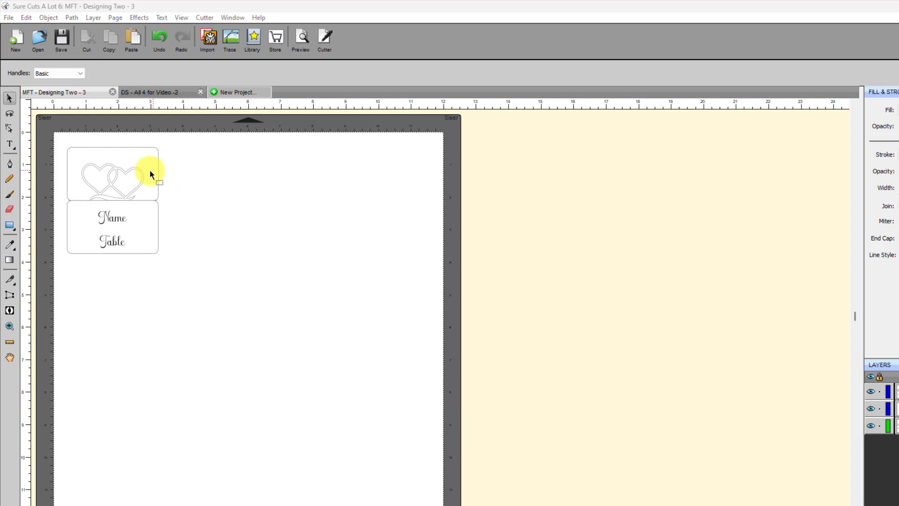
# Examine the place card template with its linked hearts and its Name and Table text lines
pyautogui.click(159, 196)
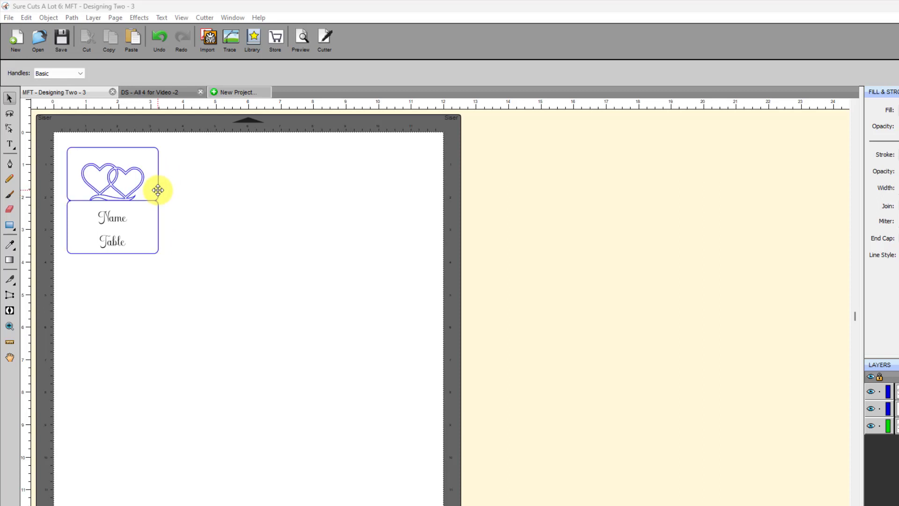
pyautogui.click(136, 165)
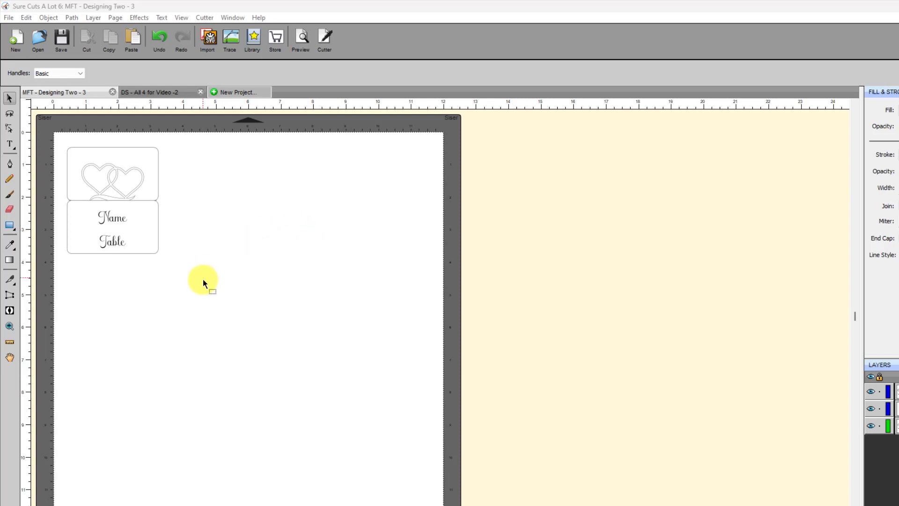
pyautogui.click(103, 200)
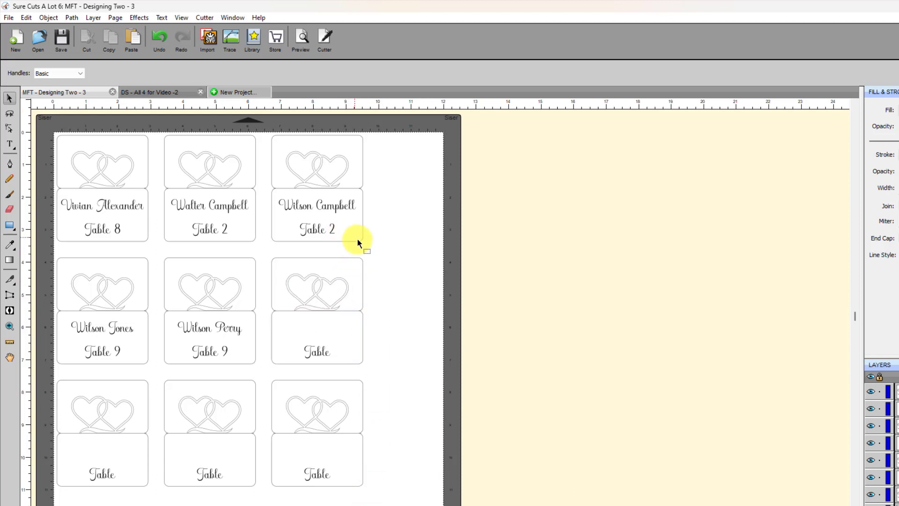
# Switch to the DS - All 4 for Video -2 project and examine the SkyCut label's logo and Serial # text
pyautogui.click(148, 96)
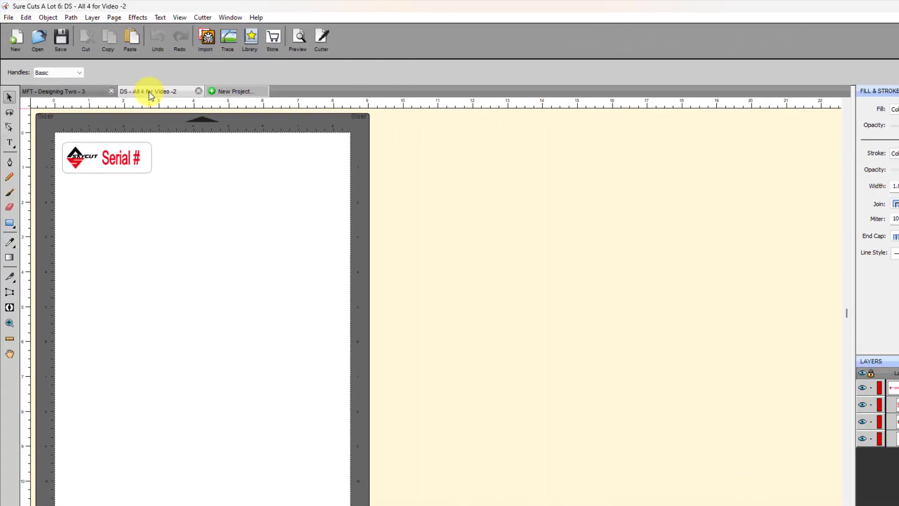
pyautogui.click(84, 162)
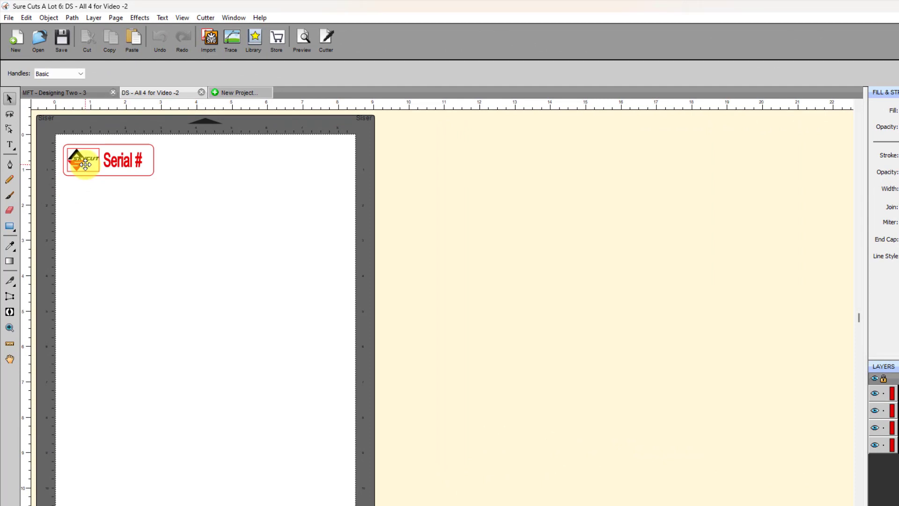
pyautogui.click(133, 162)
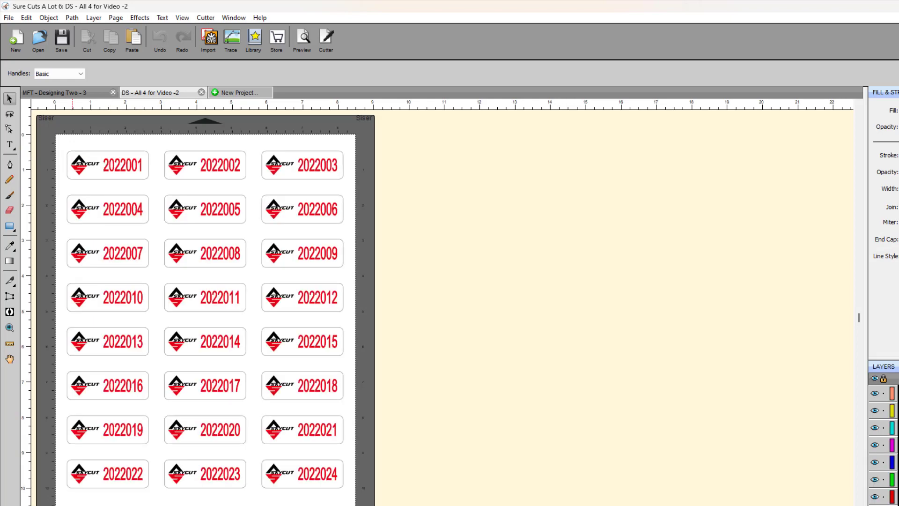
pyautogui.click(279, 173)
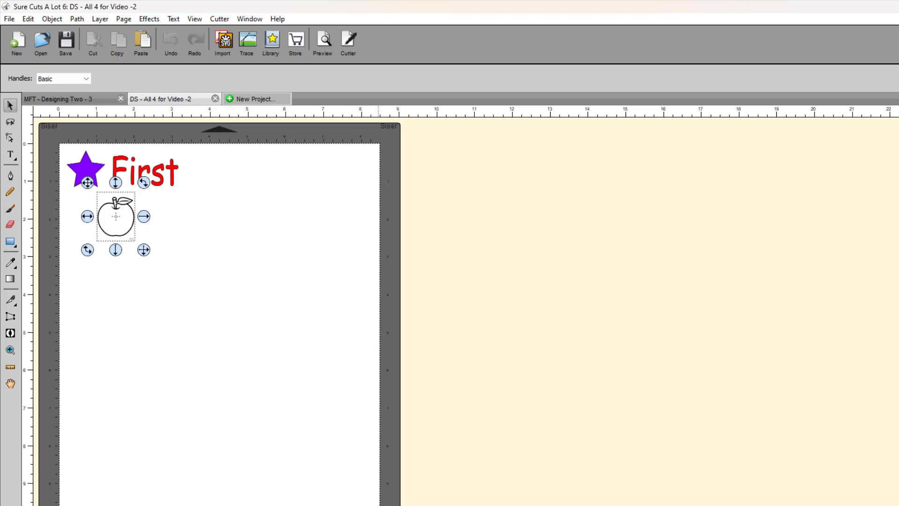
# Deselect the apple and examine the template's purple star, "First" text and apple image
pyautogui.click(161, 260)
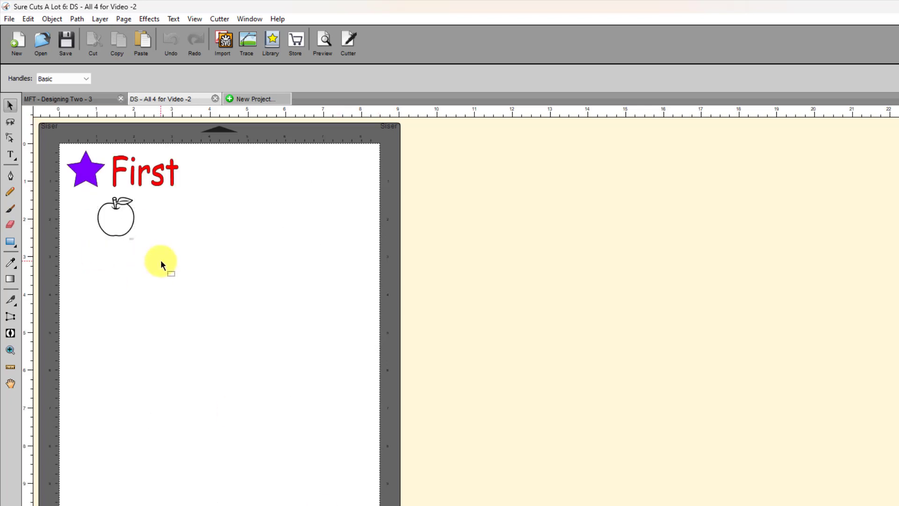
pyautogui.click(111, 193)
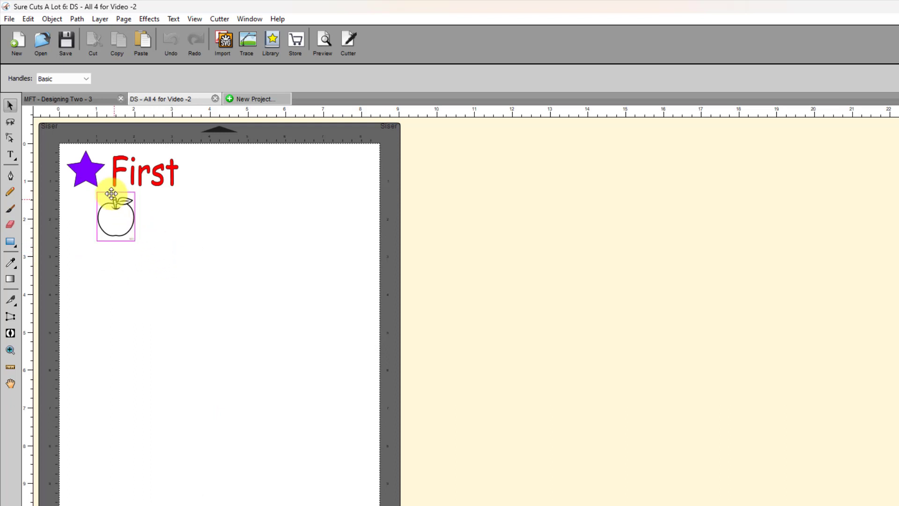
pyautogui.click(91, 170)
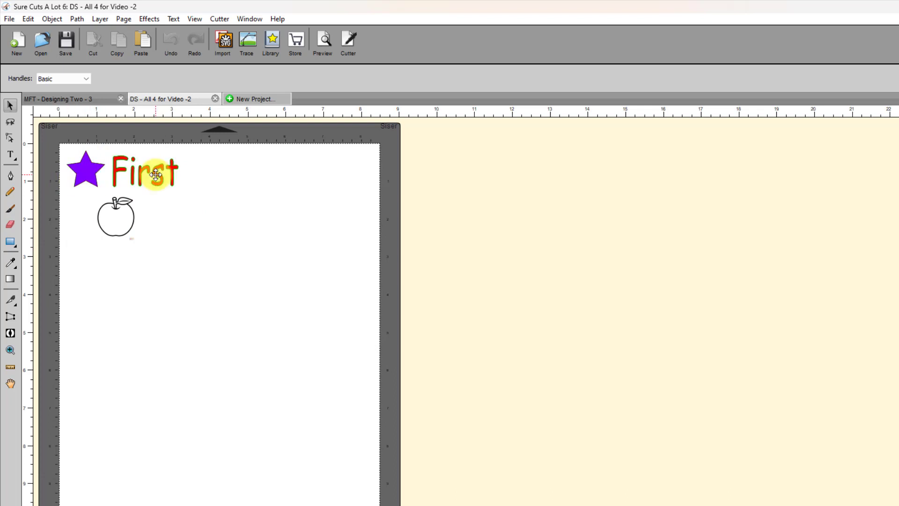
pyautogui.click(115, 229)
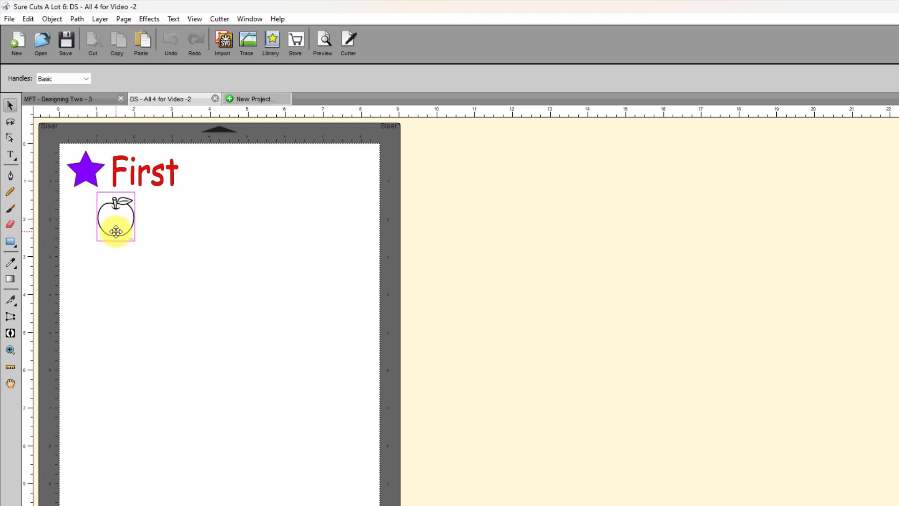